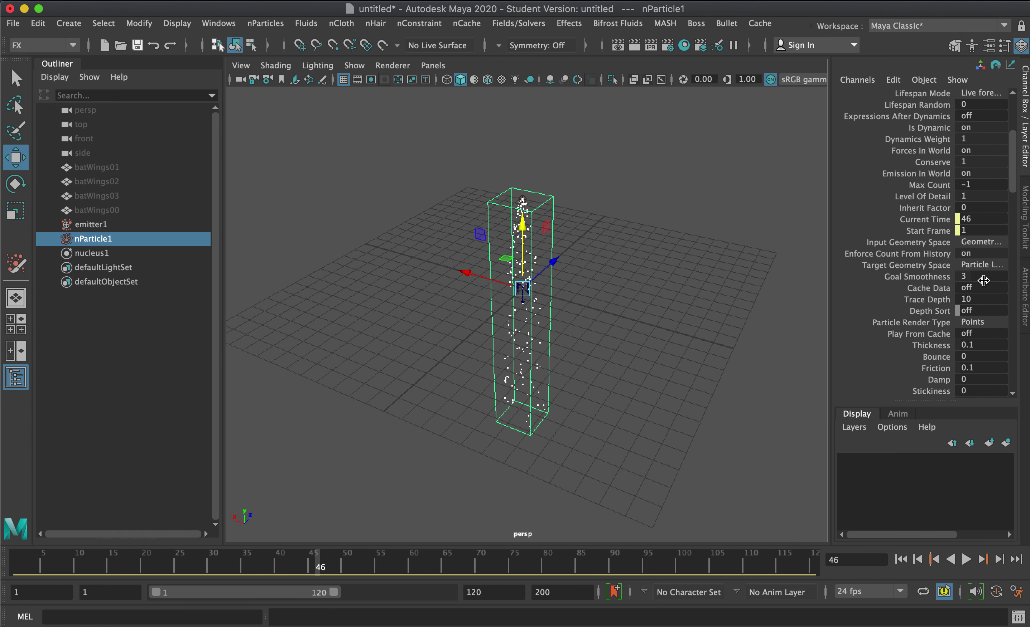
- Set the particle render type of nParticle1 to Spheres and view the particle stream from another angle
{"action": "left_click", "coordinate": [972, 324]}
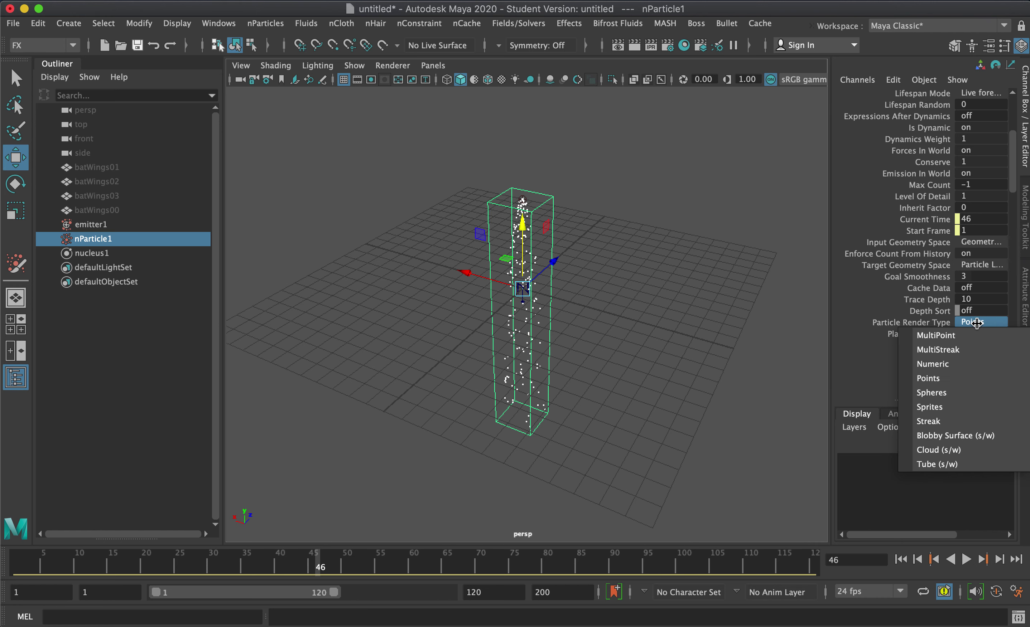
{"action": "left_click", "coordinate": [938, 400]}
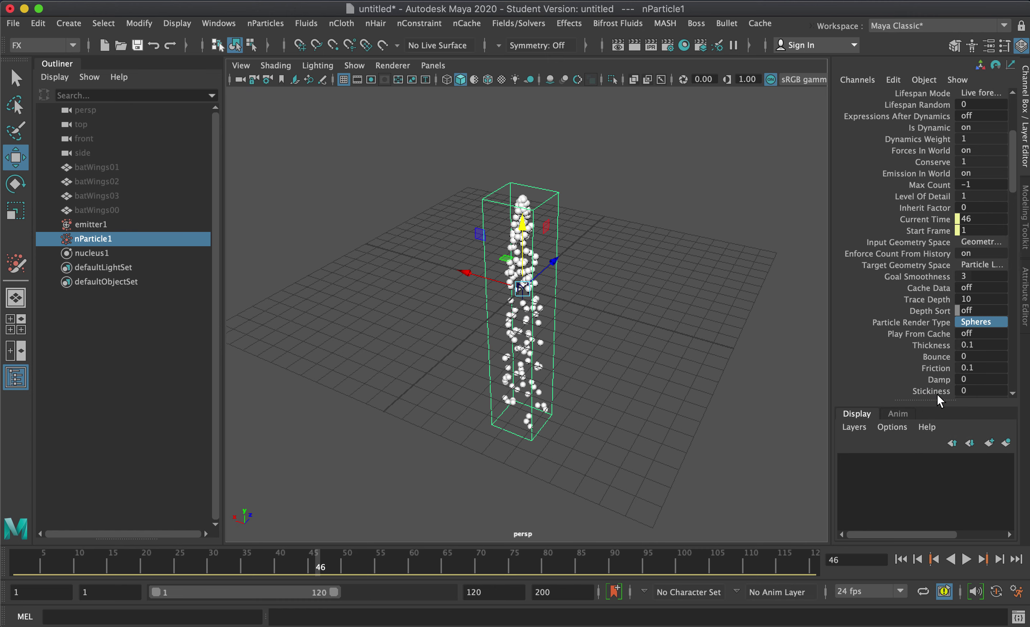
{"action": "left_click_drag", "start_coordinate": [656, 404], "coordinate": [646, 404], "text": "alt"}
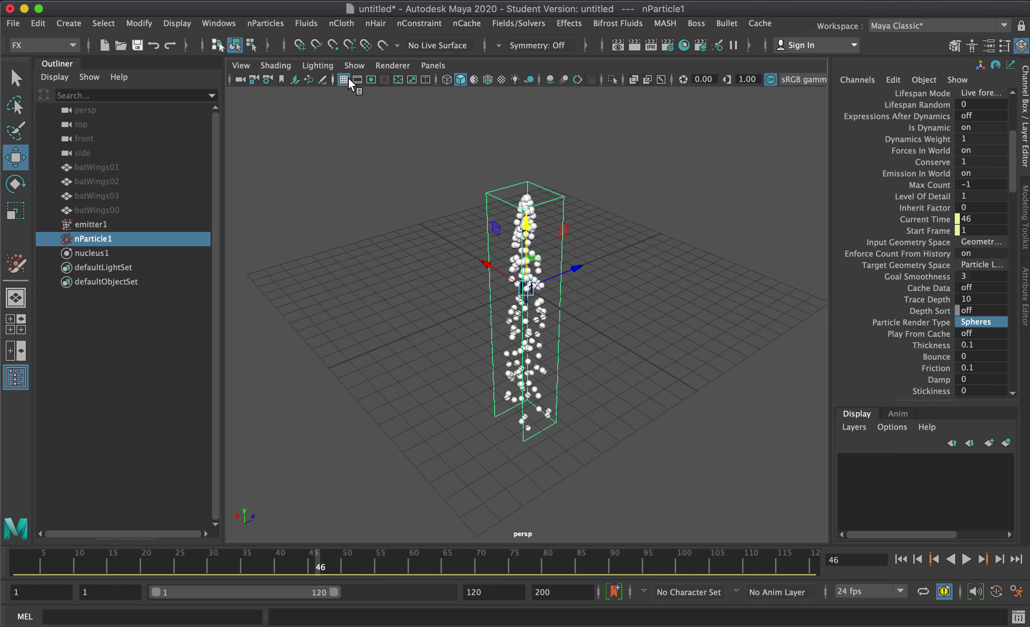
- Delete nParticle1, emitter1 and nucleus1 from the scene
{"action": "key", "text": "Delete"}
{"action": "left_click", "coordinate": [91, 226]}
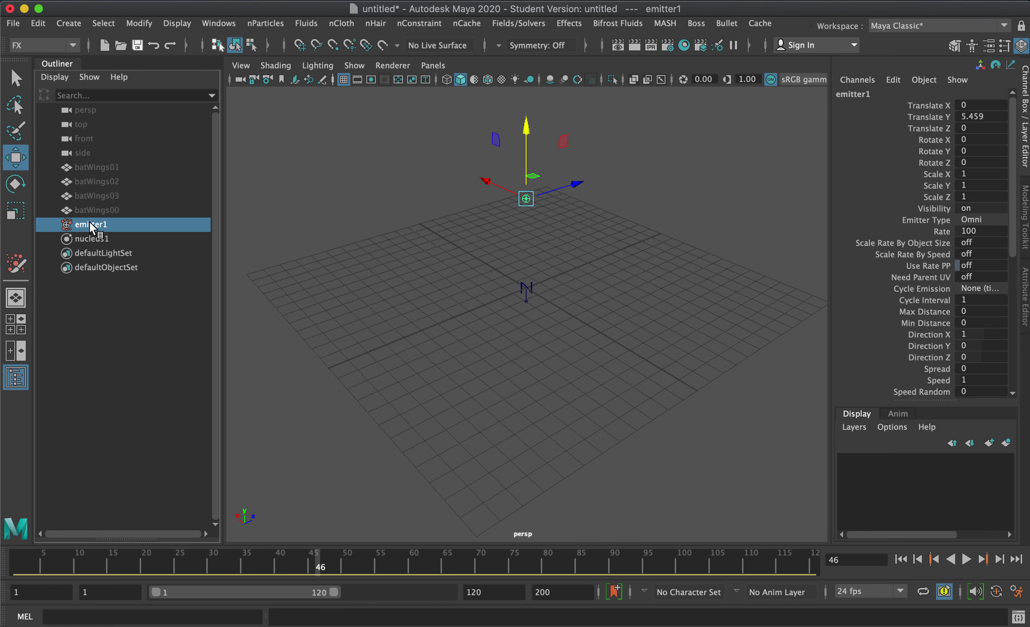
{"action": "key", "text": "Delete"}
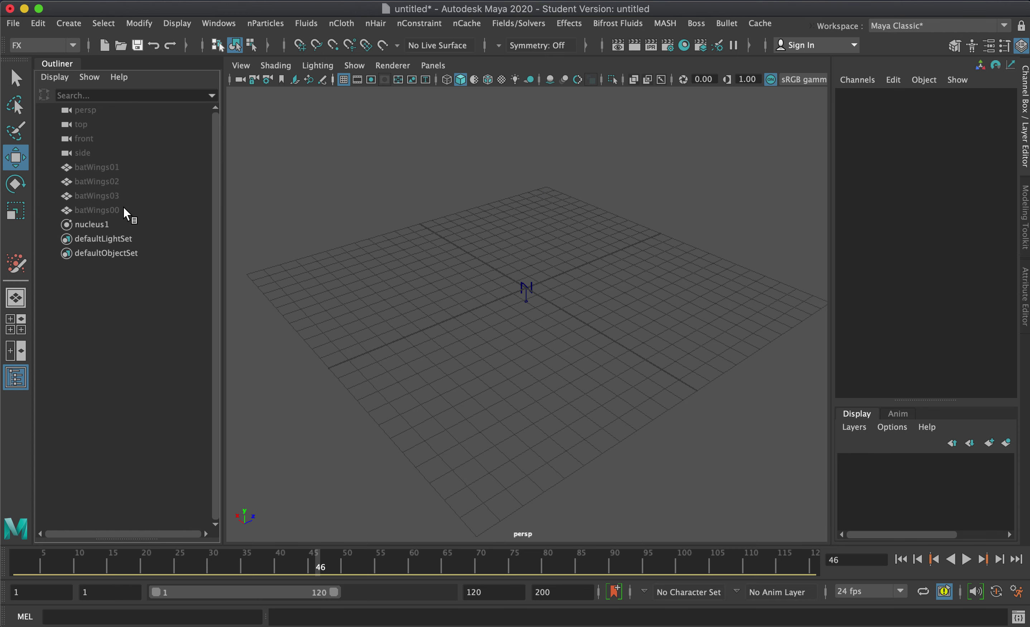
{"action": "left_click", "coordinate": [87, 228]}
{"action": "key", "text": "Delete"}
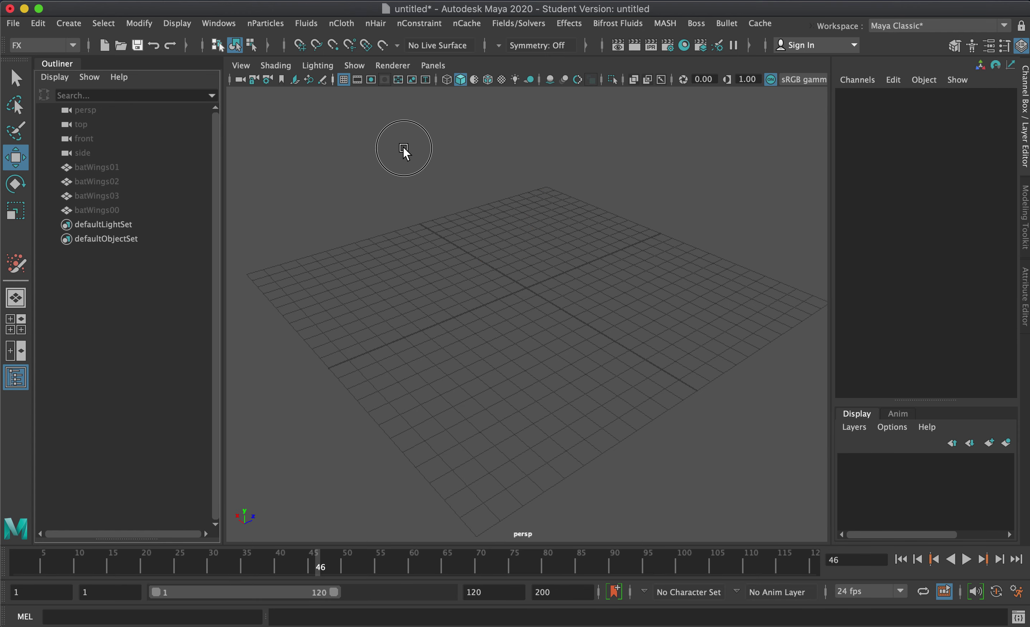
{"action": "left_click", "coordinate": [266, 23]}
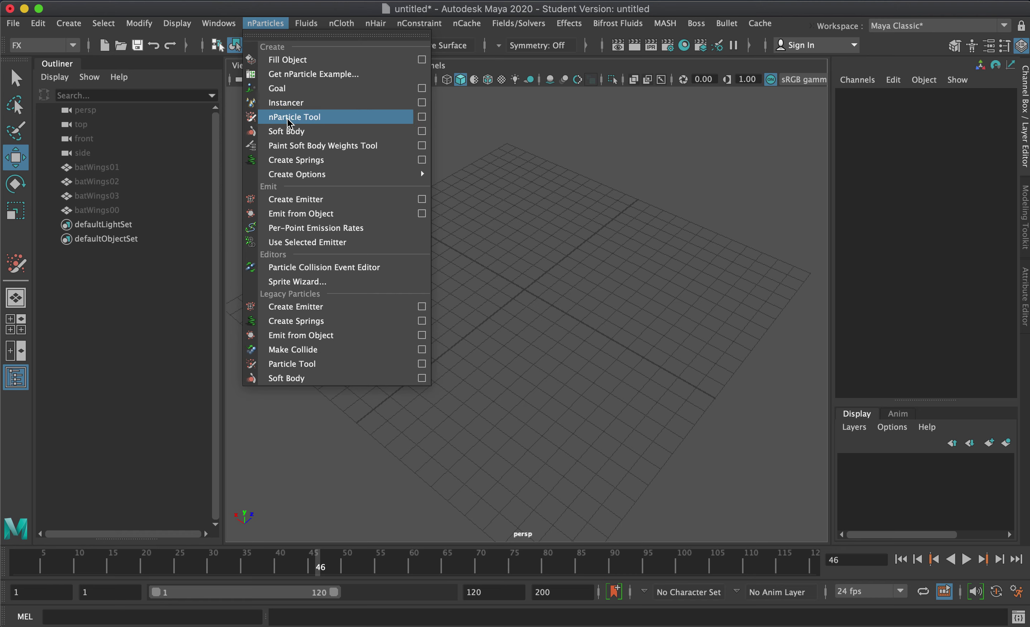
{"action": "left_click", "coordinate": [271, 21]}
- Temporarily unhide the meshes batWings00 to batWings03, examine their wing poses from the front, and hide all four again
{"action": "left_click", "coordinate": [101, 166]}
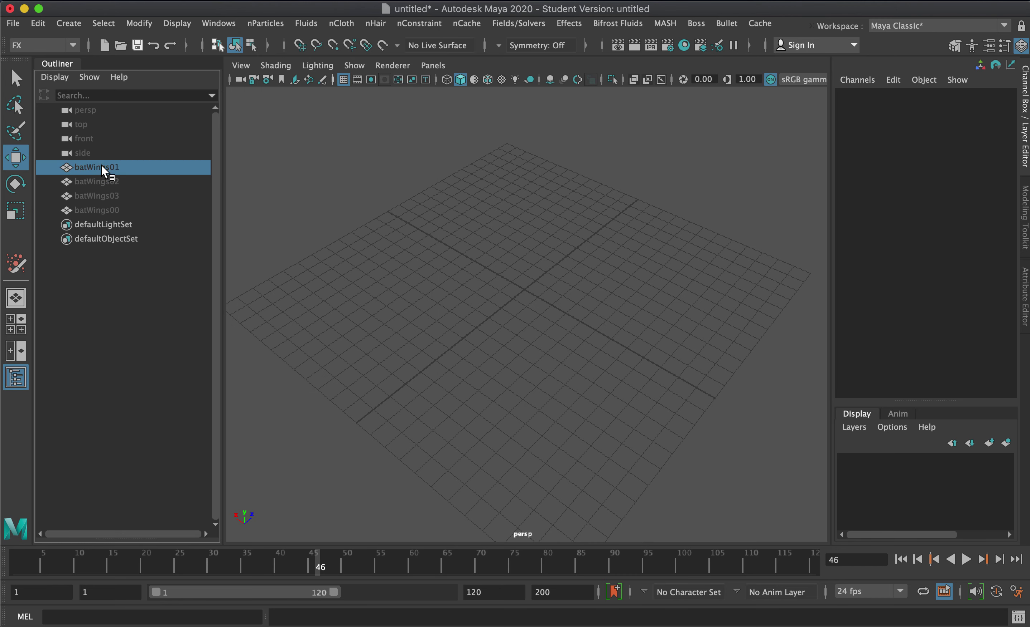
{"action": "left_click", "coordinate": [101, 211], "text": "shift"}
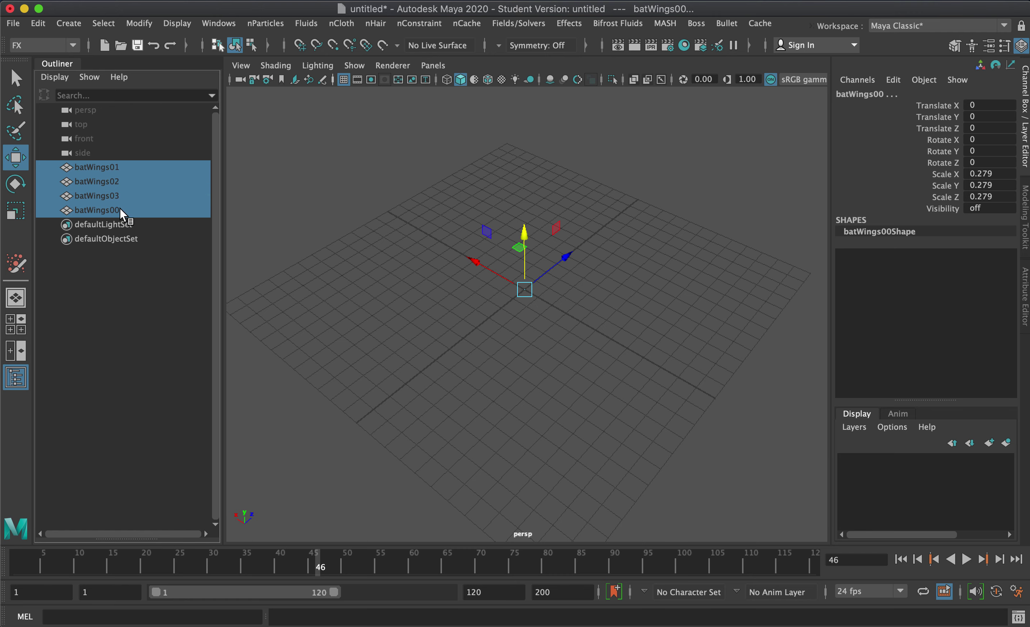
{"action": "key", "text": "shift+h"}
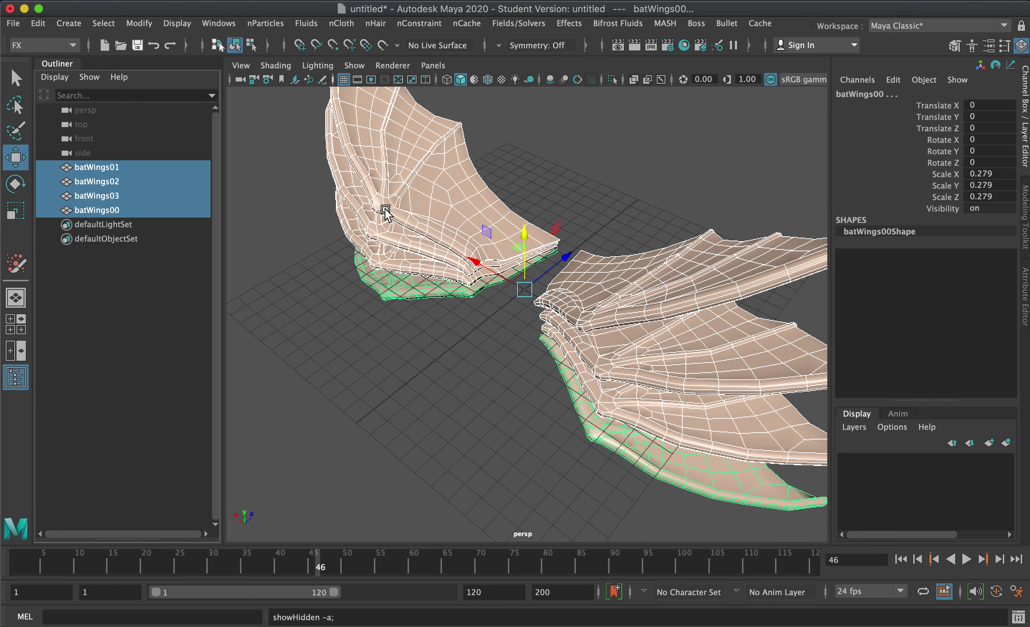
{"action": "left_click", "coordinate": [229, 24]}
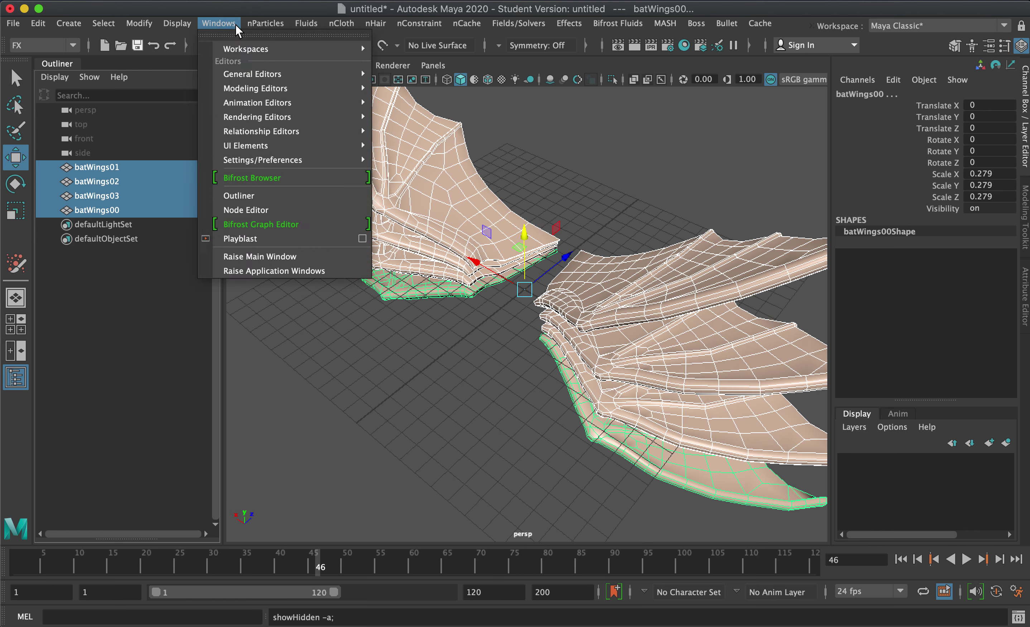
{"action": "mouse_move", "coordinate": [248, 76]}
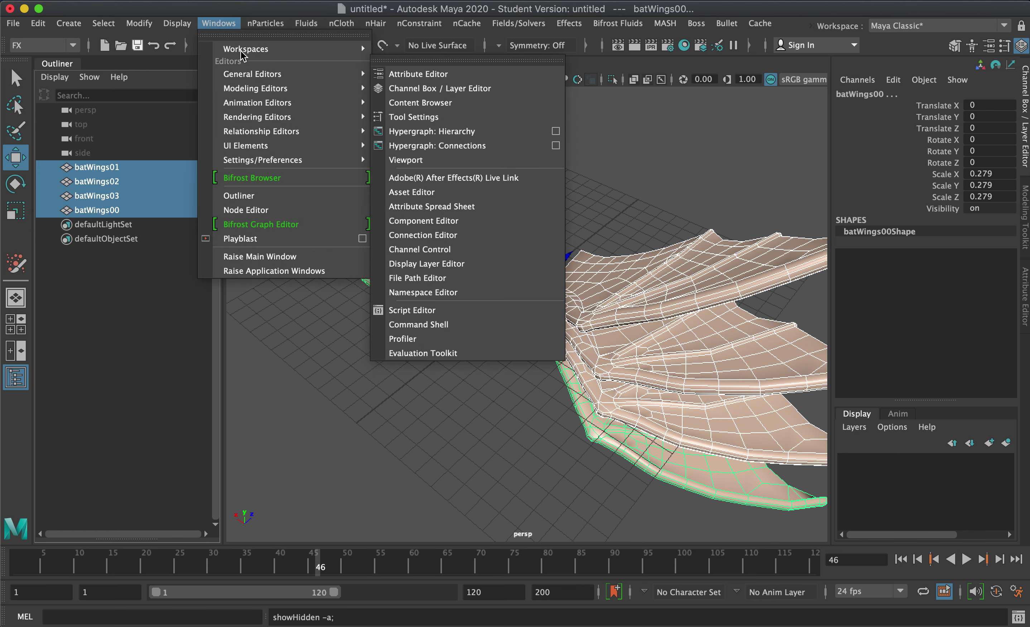
{"action": "left_click", "coordinate": [409, 166]}
{"action": "left_click_drag", "start_coordinate": [465, 327], "coordinate": [519, 356], "text": "alt"}
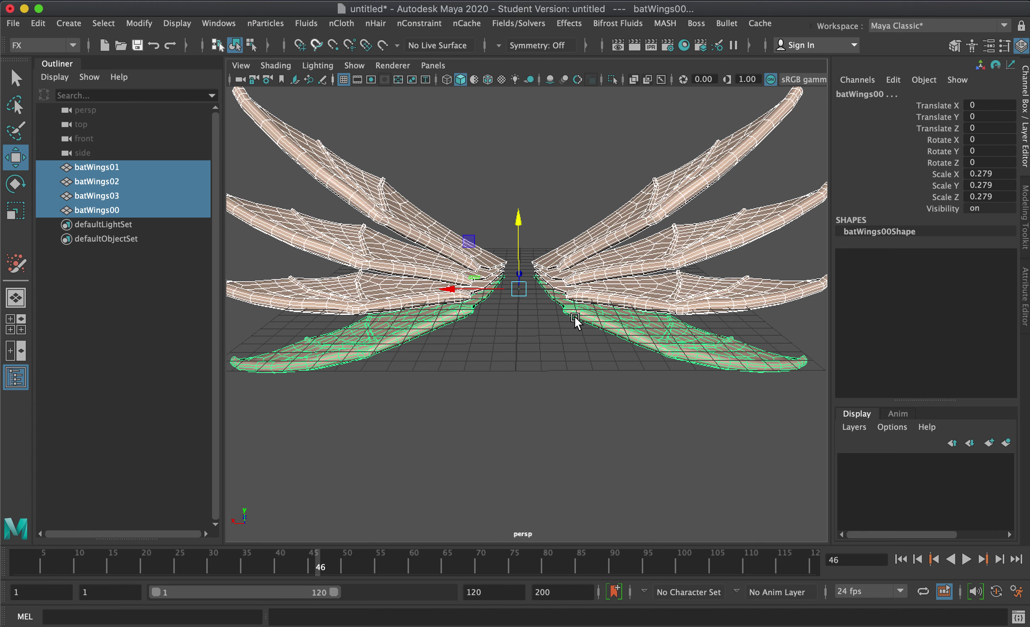
{"action": "left_click_drag", "start_coordinate": [576, 394], "coordinate": [567, 440], "text": "alt"}
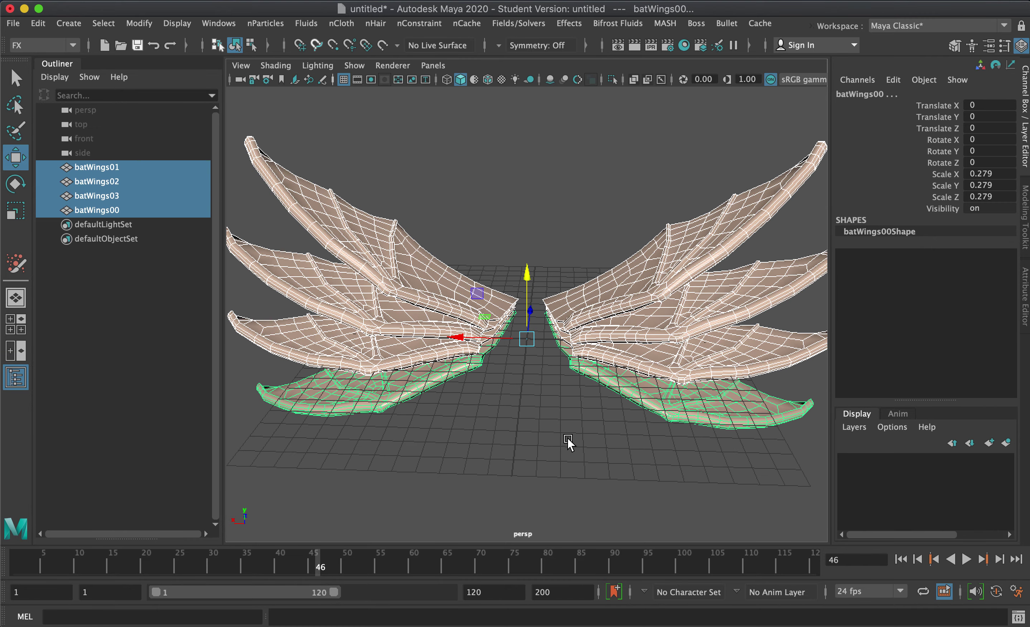
{"action": "left_click_drag", "start_coordinate": [554, 400], "coordinate": [534, 396], "text": "alt"}
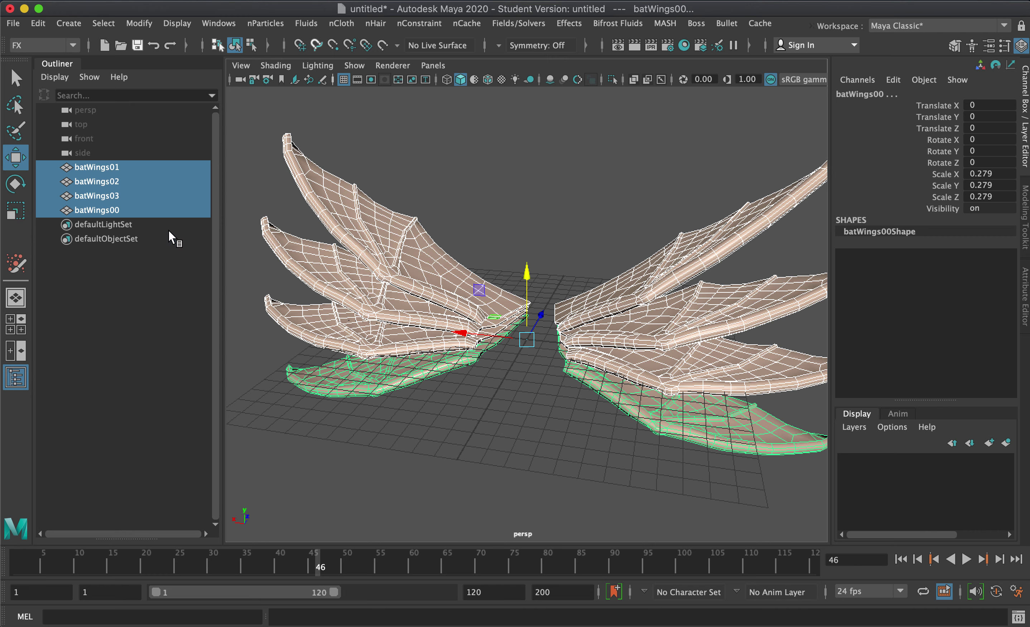
{"action": "key", "text": "ctrl+h"}
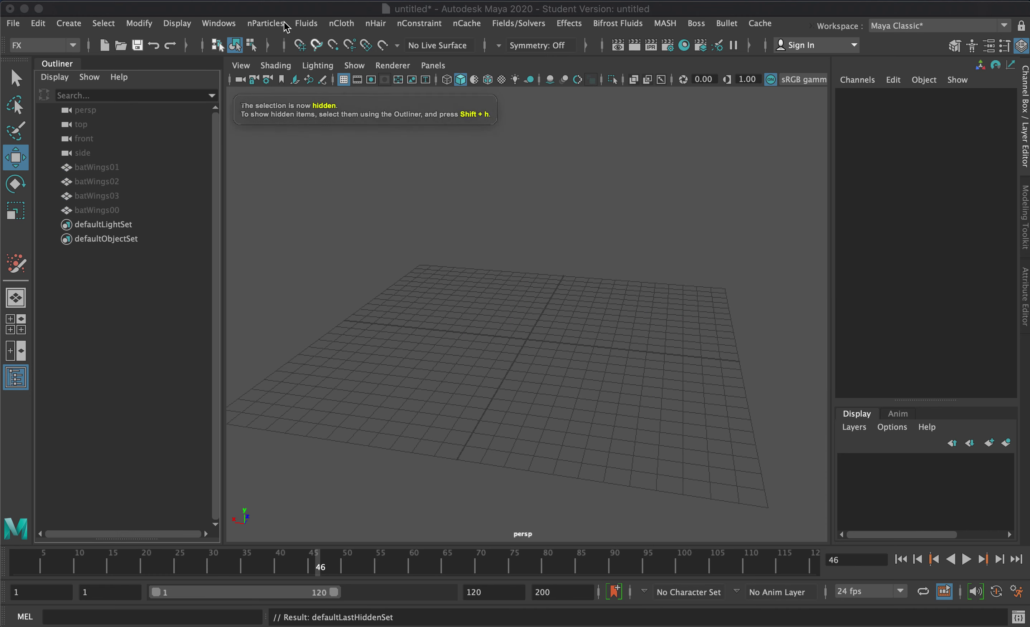
- Create a single particle at the grid origin with the nParticle Tool, using grid snapping
{"action": "left_click", "coordinate": [268, 23]}
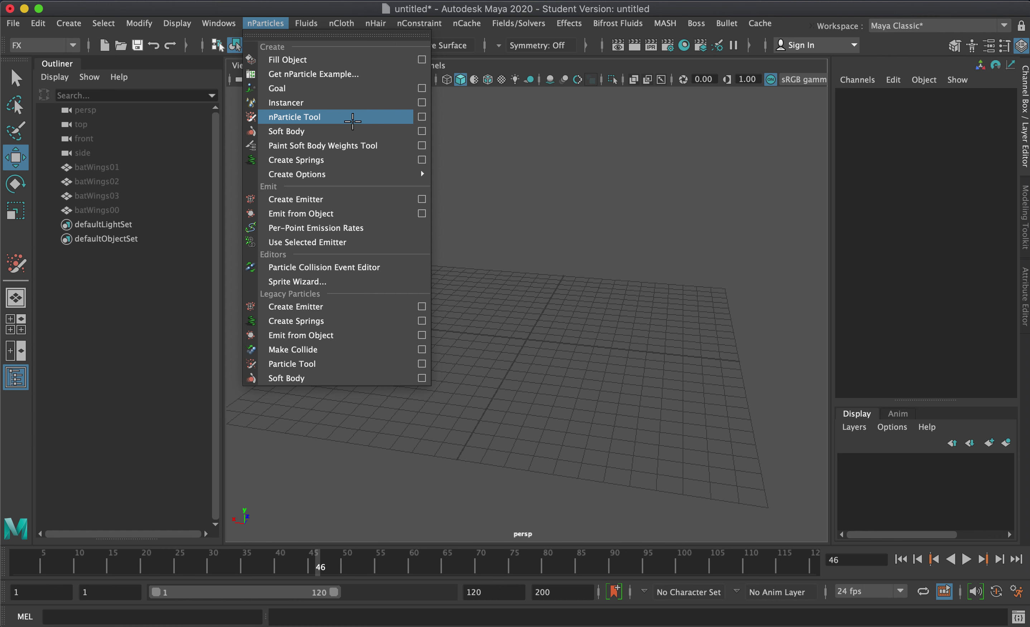
{"action": "left_click", "coordinate": [356, 120]}
{"action": "left_click_drag", "start_coordinate": [442, 376], "coordinate": [502, 321], "text": "alt"}
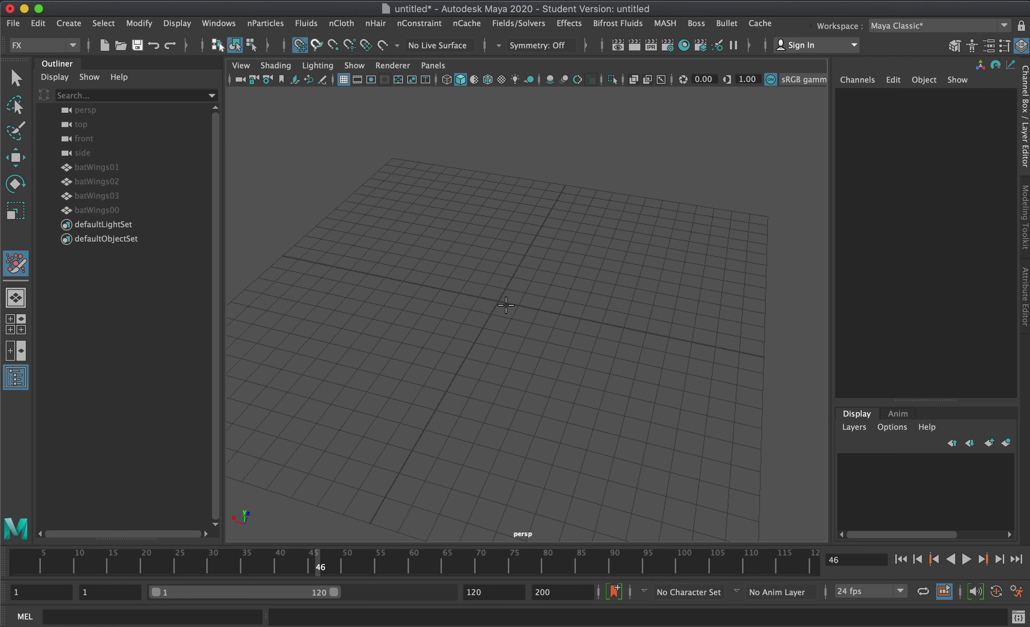
{"action": "left_click", "coordinate": [497, 300]}
{"action": "key", "text": "Return"}
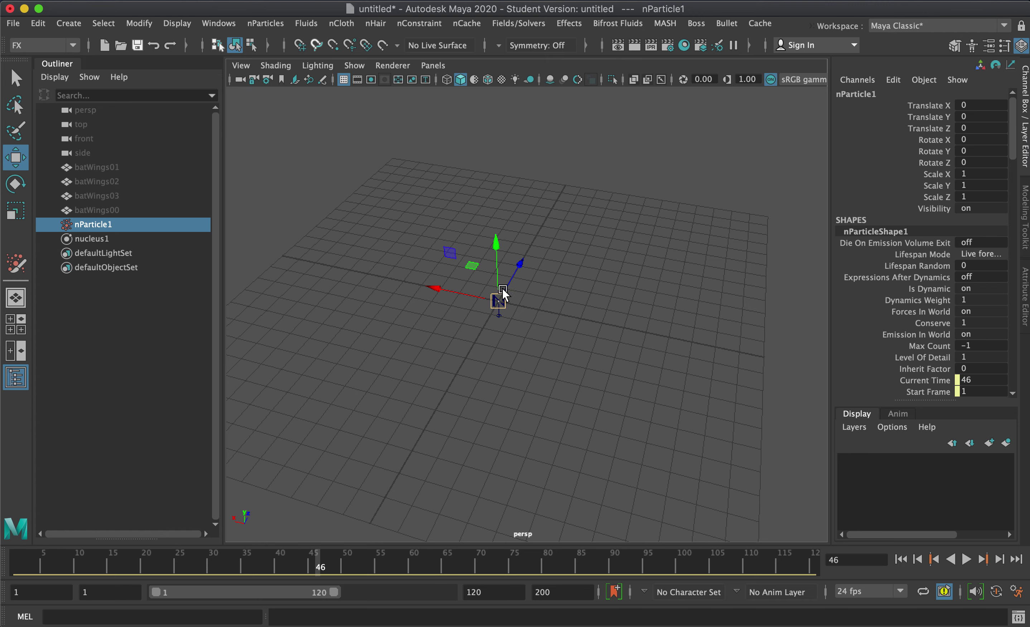
- Examine the new particle and its nucleus1 solver, selecting each one to view its attributes
{"action": "left_click_drag", "start_coordinate": [593, 353], "coordinate": [540, 365], "text": "alt"}
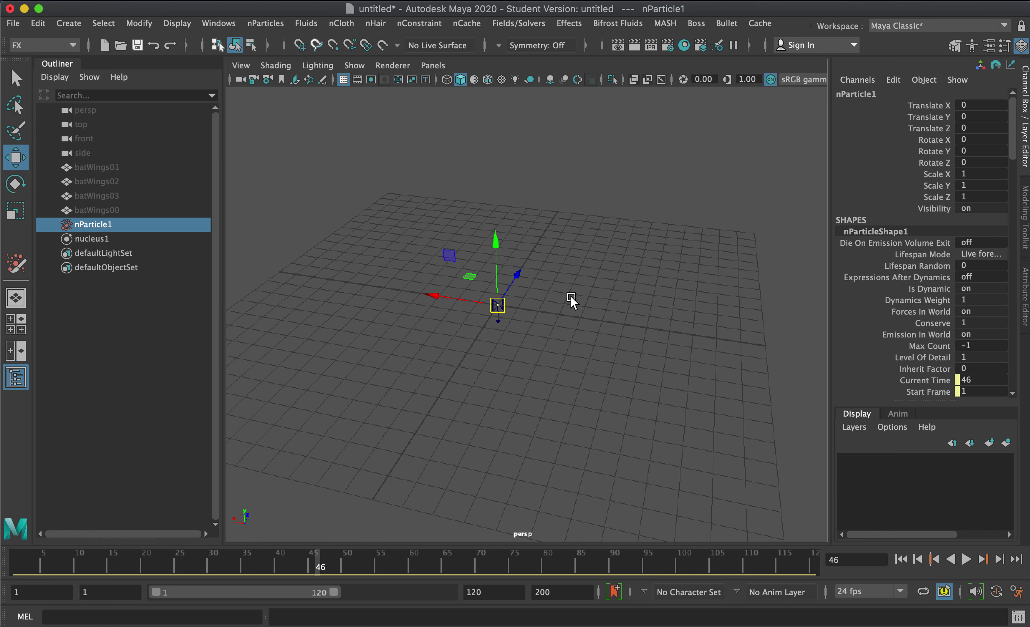
{"action": "left_click", "coordinate": [626, 346]}
{"action": "key", "text": "z"}
{"action": "left_click", "coordinate": [84, 253]}
{"action": "left_click", "coordinate": [89, 239]}
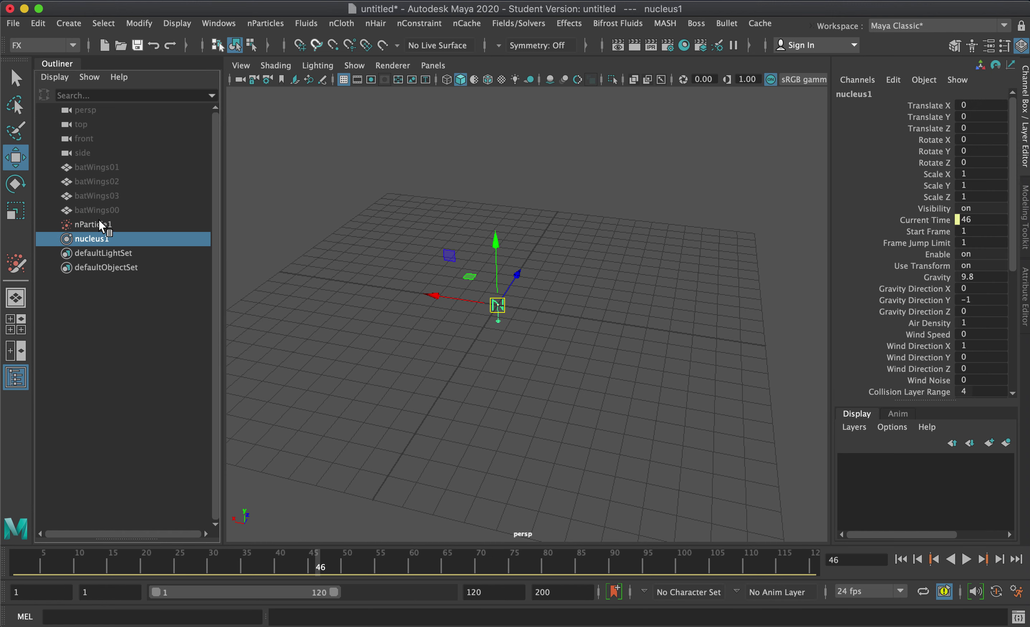
{"action": "left_click", "coordinate": [102, 226]}
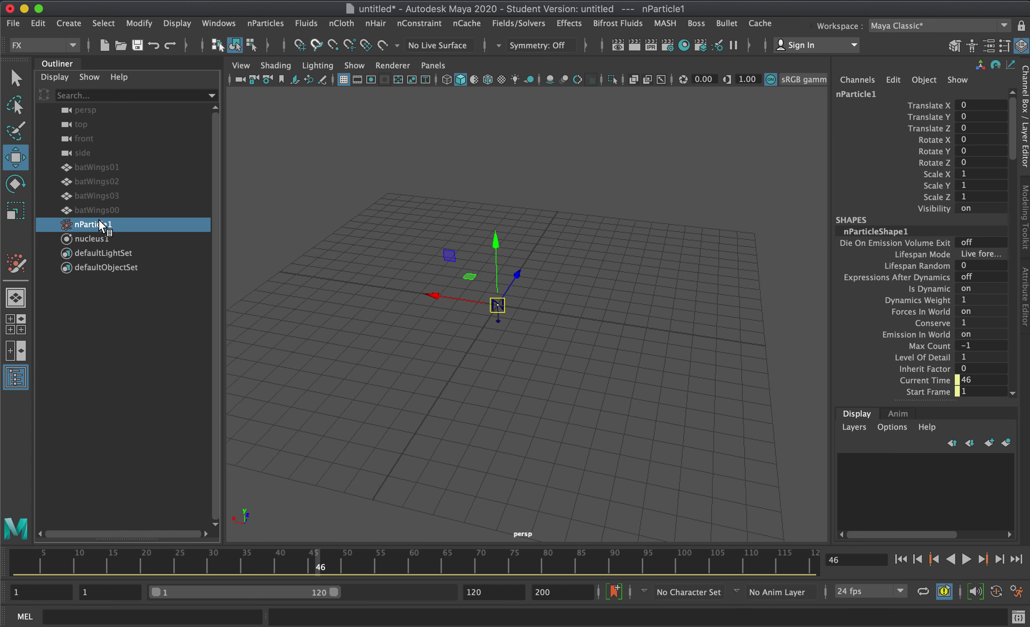
{"action": "left_click_drag", "start_coordinate": [621, 341], "coordinate": [613, 381], "text": "alt"}
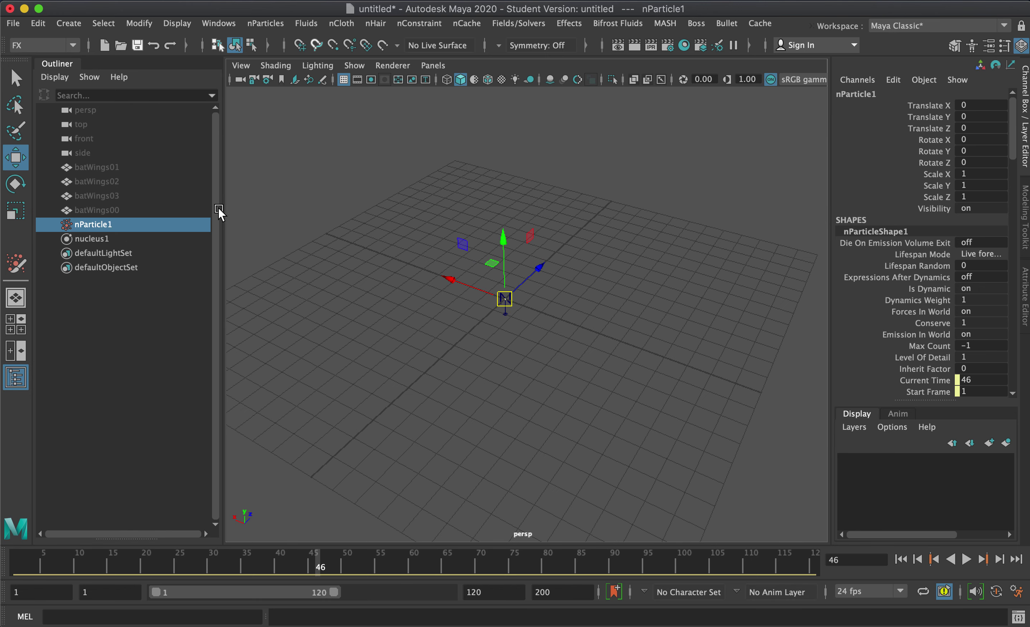
- Select the four hidden batWings meshes and open the Particle Instancer options with batWingsFlap as the instancer name
{"action": "left_click", "coordinate": [108, 165]}
{"action": "left_click", "coordinate": [105, 211], "text": "shift"}
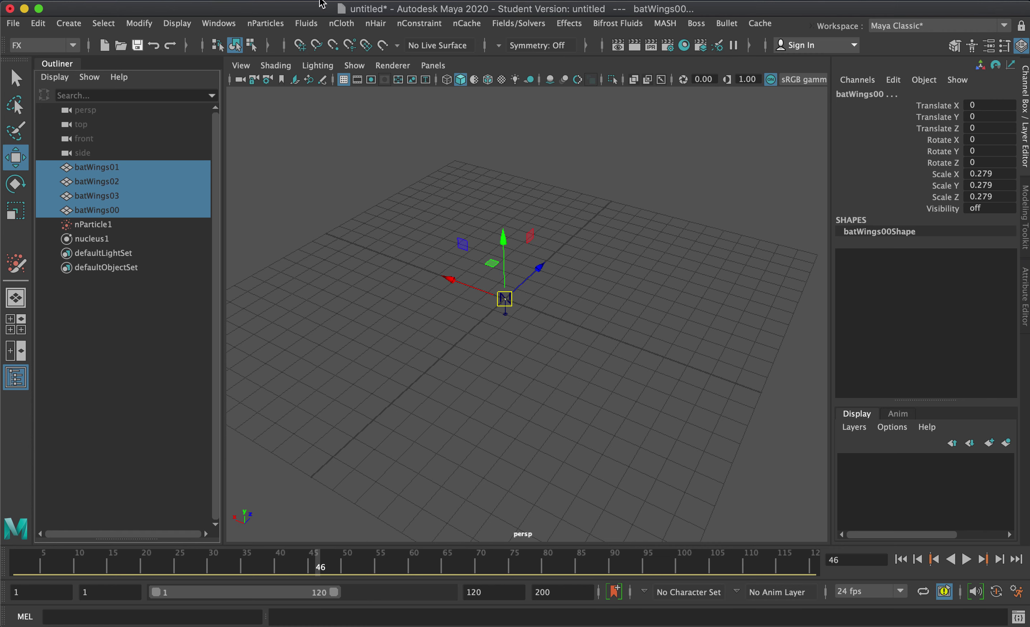
{"action": "left_click", "coordinate": [266, 25]}
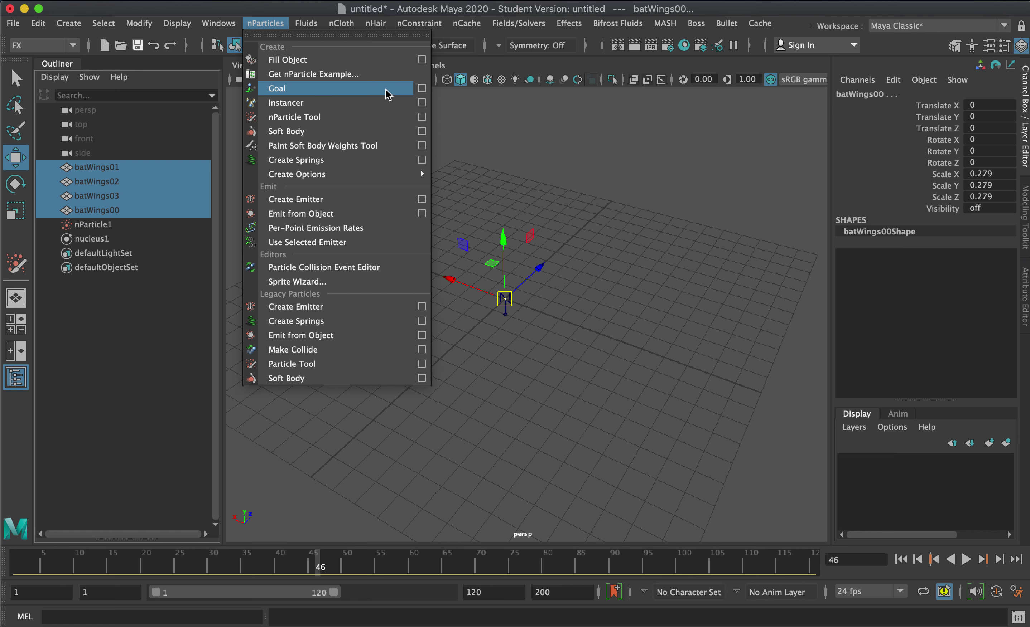
{"action": "left_click", "coordinate": [424, 108]}
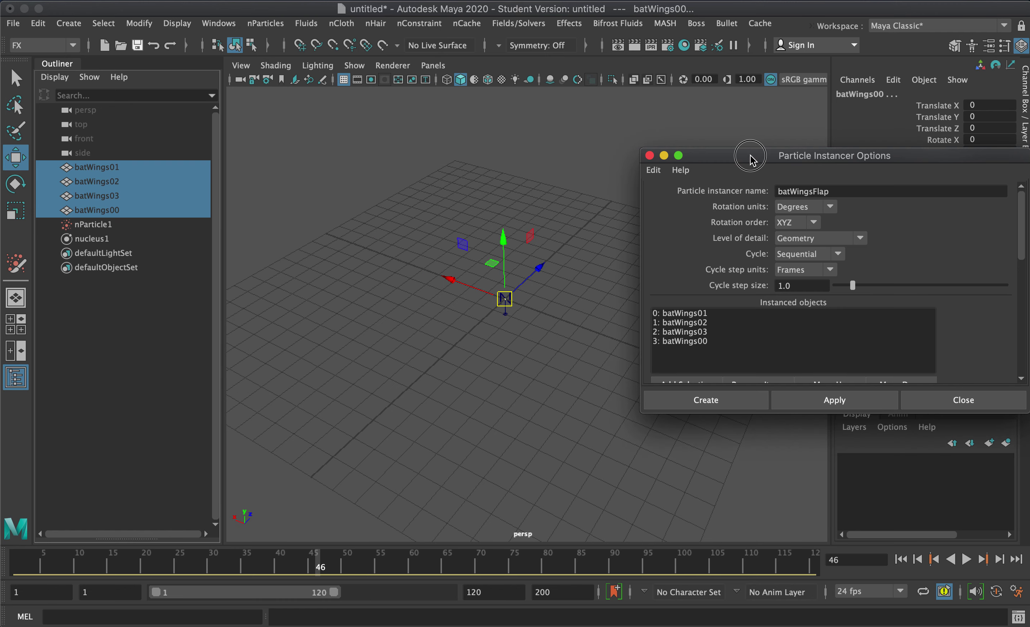
{"action": "left_click_drag", "start_coordinate": [752, 156], "coordinate": [691, 123]}
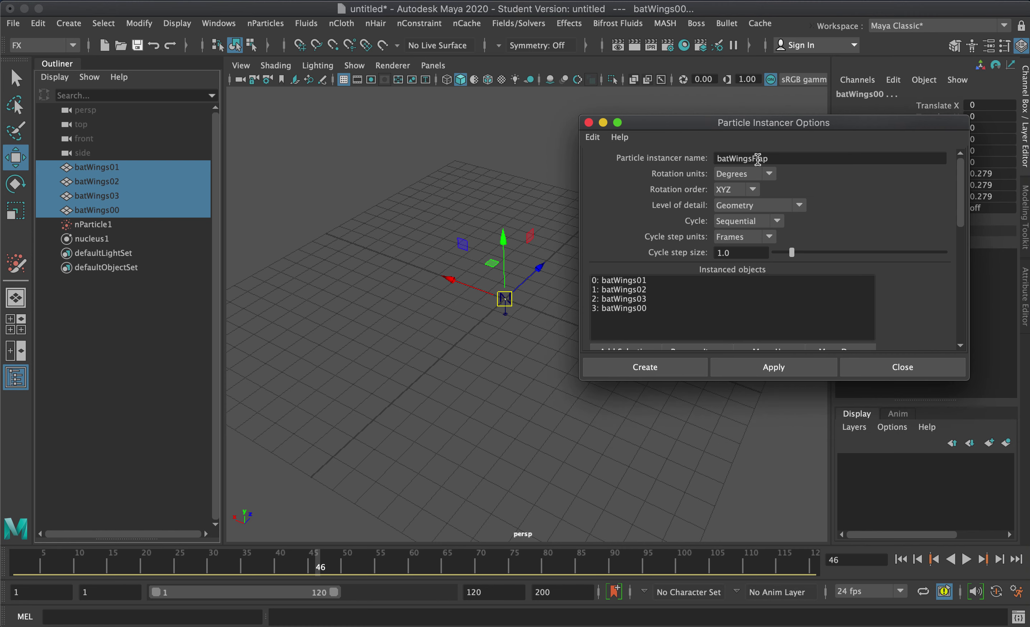
{"action": "left_click_drag", "start_coordinate": [756, 158], "coordinate": [680, 155]}
{"action": "left_click", "coordinate": [777, 160]}
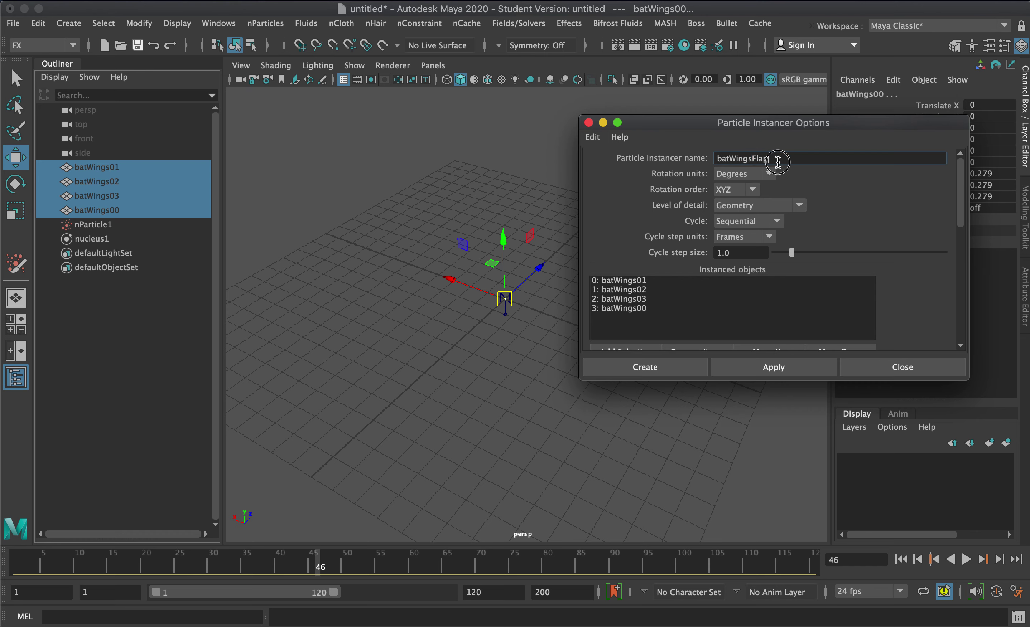
{"action": "left_click_drag", "start_coordinate": [740, 159], "coordinate": [716, 159]}
{"action": "left_click", "coordinate": [754, 159]}
- Switch the instancer's Cycle option to None and return it to Sequential
{"action": "left_click", "coordinate": [739, 223]}
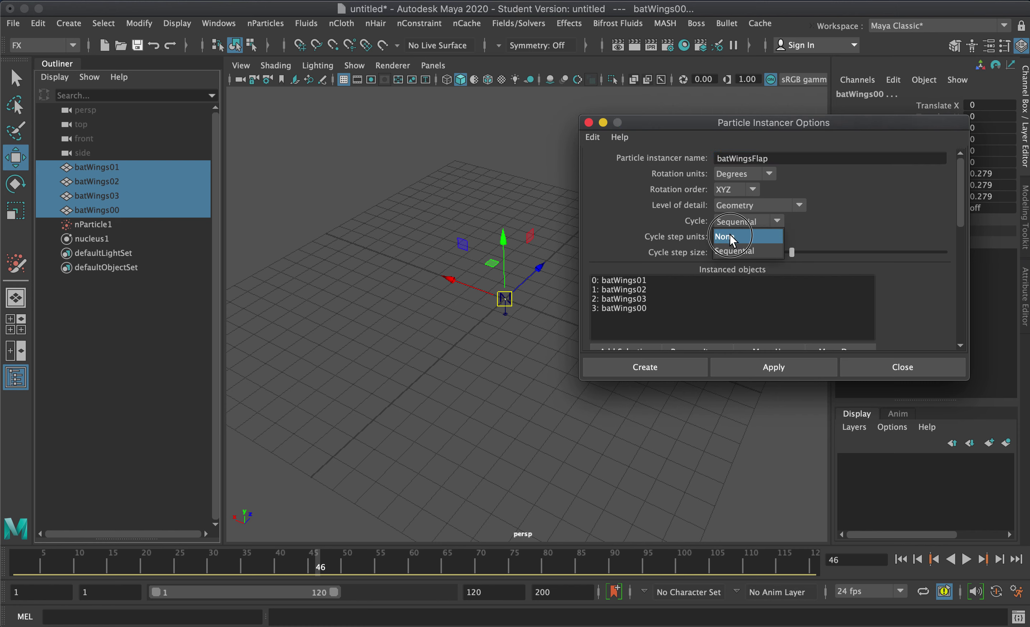
{"action": "left_click", "coordinate": [730, 236]}
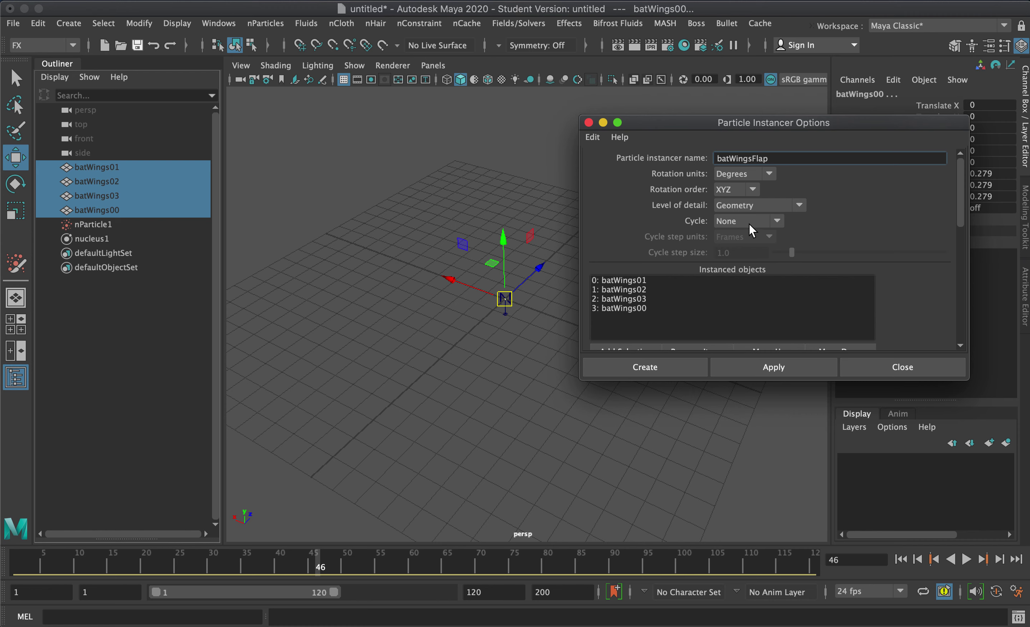
{"action": "left_click", "coordinate": [636, 279]}
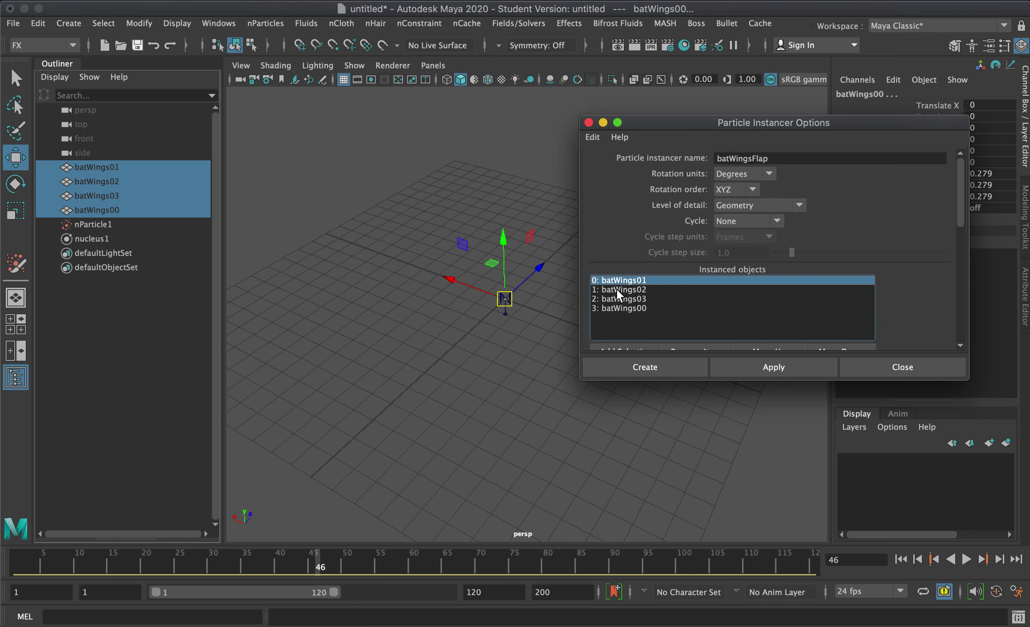
{"action": "left_click", "coordinate": [742, 219]}
{"action": "left_click", "coordinate": [745, 248]}
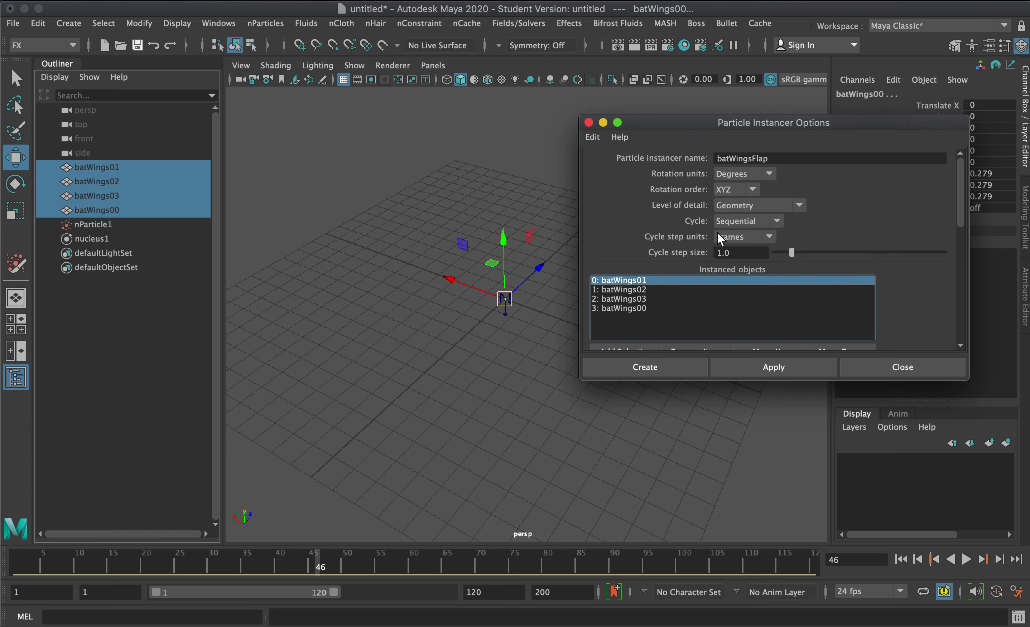
- Keep the instancer's cycle step units at Frames and move batWings00 to the first place among the instanced objects
{"action": "left_click", "coordinate": [731, 238]}
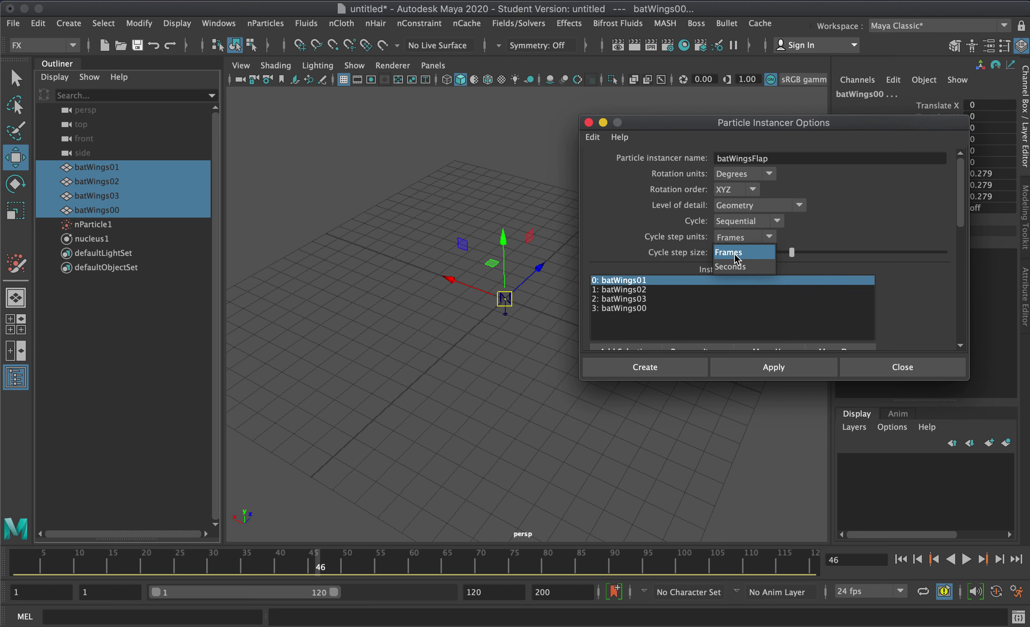
{"action": "left_click", "coordinate": [676, 249]}
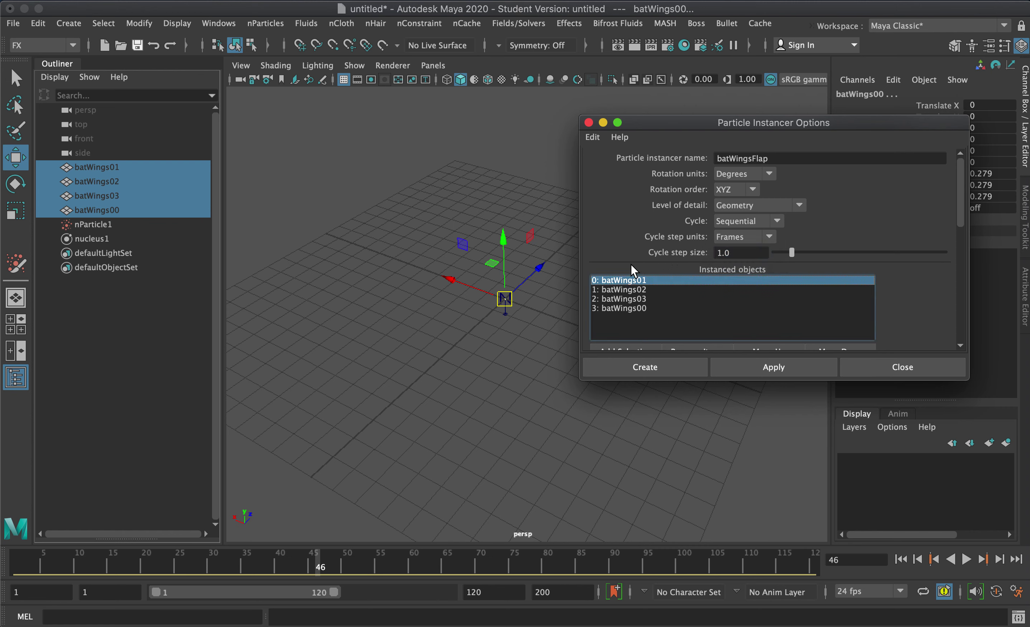
{"action": "scroll", "coordinate": [631, 267], "scroll_direction": "down", "scroll_amount": 2}
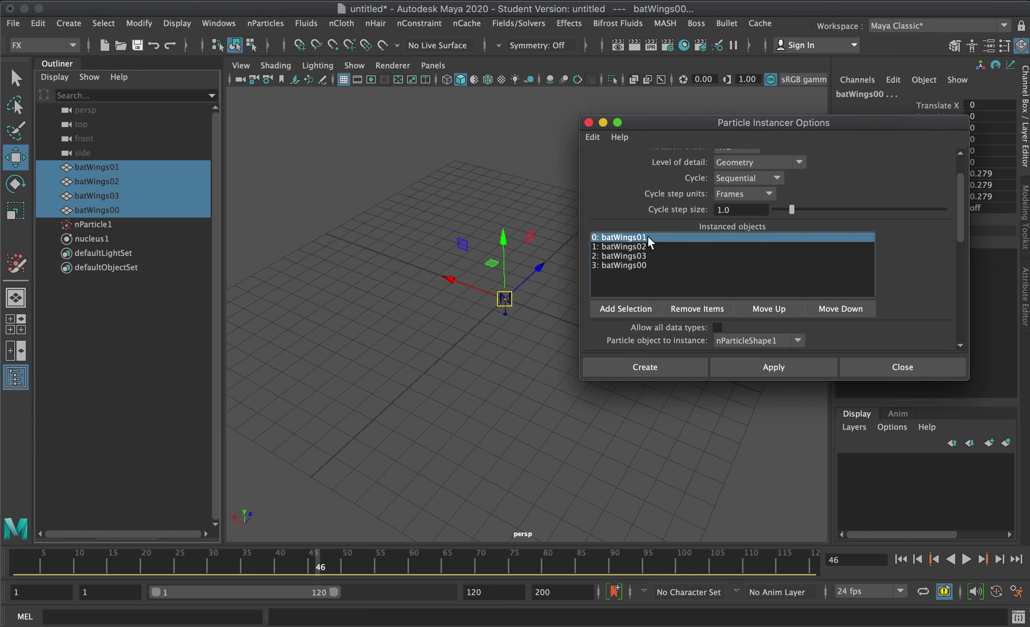
{"action": "left_click", "coordinate": [632, 266]}
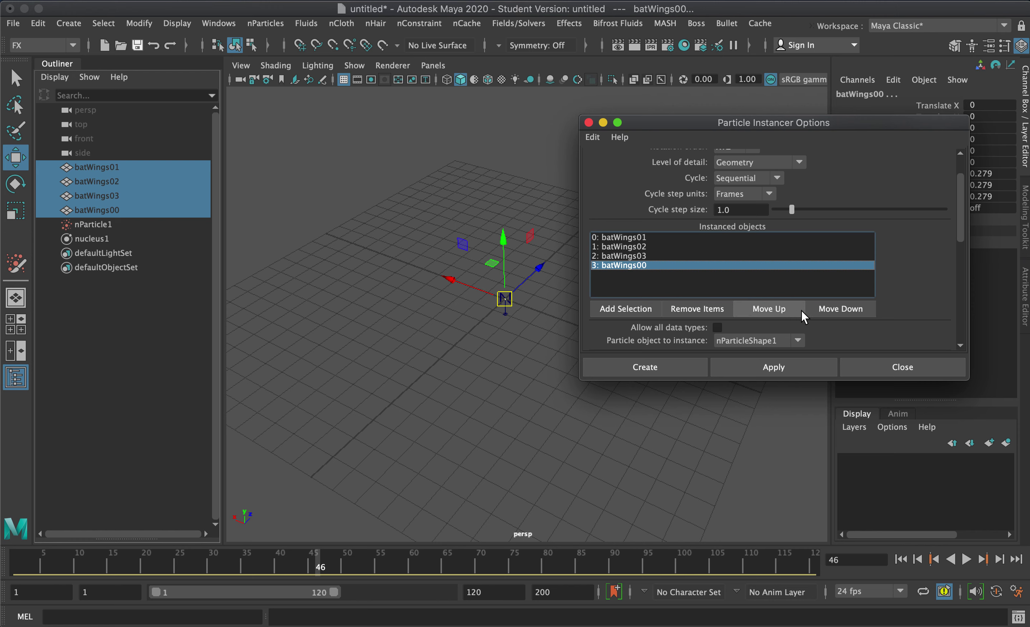
{"action": "left_click", "coordinate": [768, 307]}
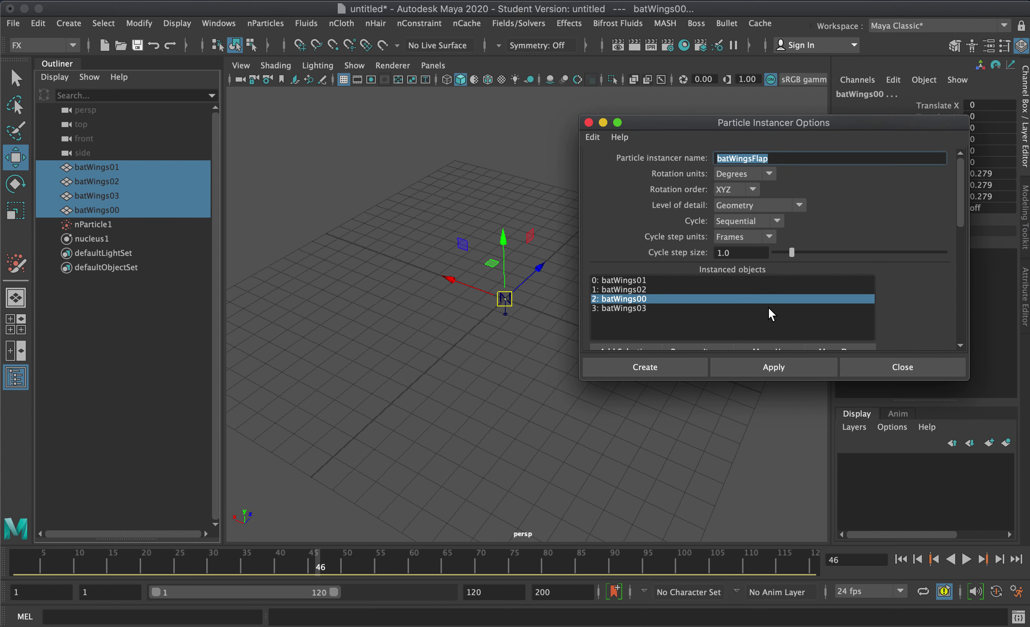
{"action": "scroll", "coordinate": [732, 295], "scroll_direction": "down", "scroll_amount": 3}
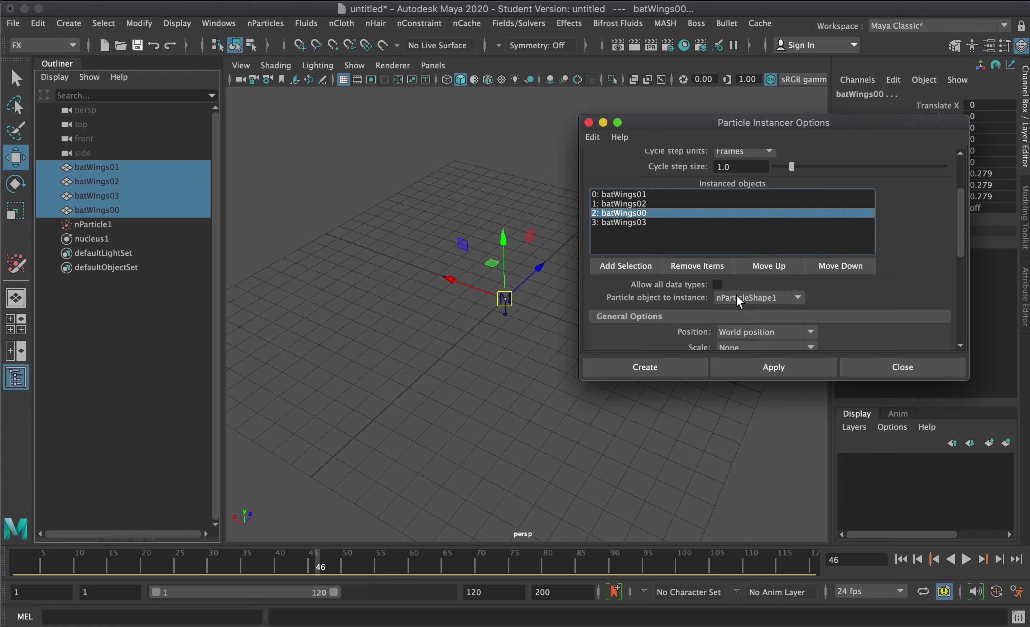
{"action": "left_click", "coordinate": [766, 265]}
{"action": "scroll", "coordinate": [659, 290], "scroll_direction": "down", "scroll_amount": 3}
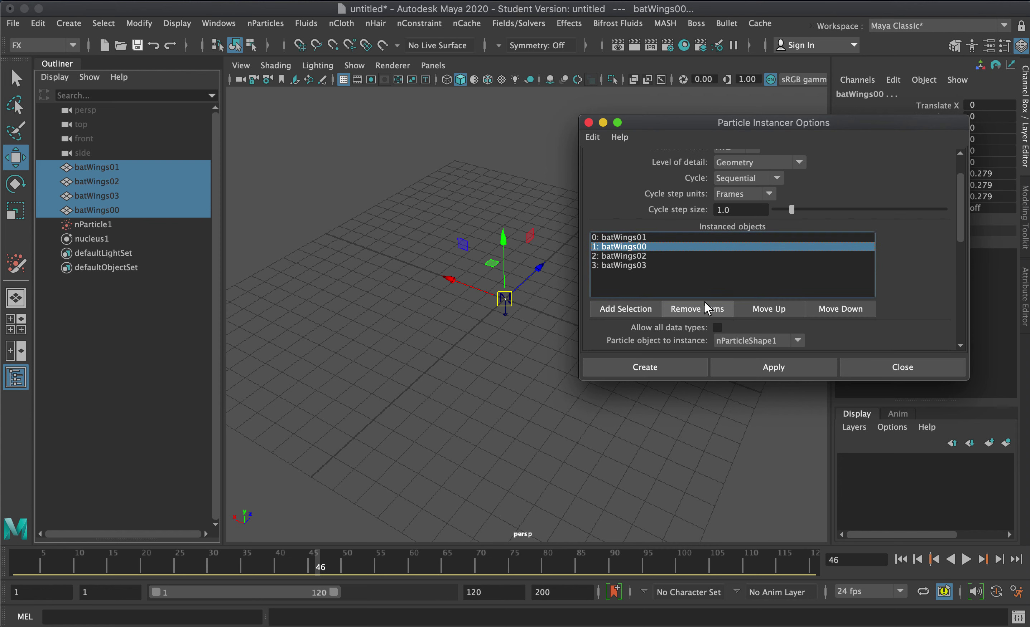
{"action": "left_click", "coordinate": [765, 305]}
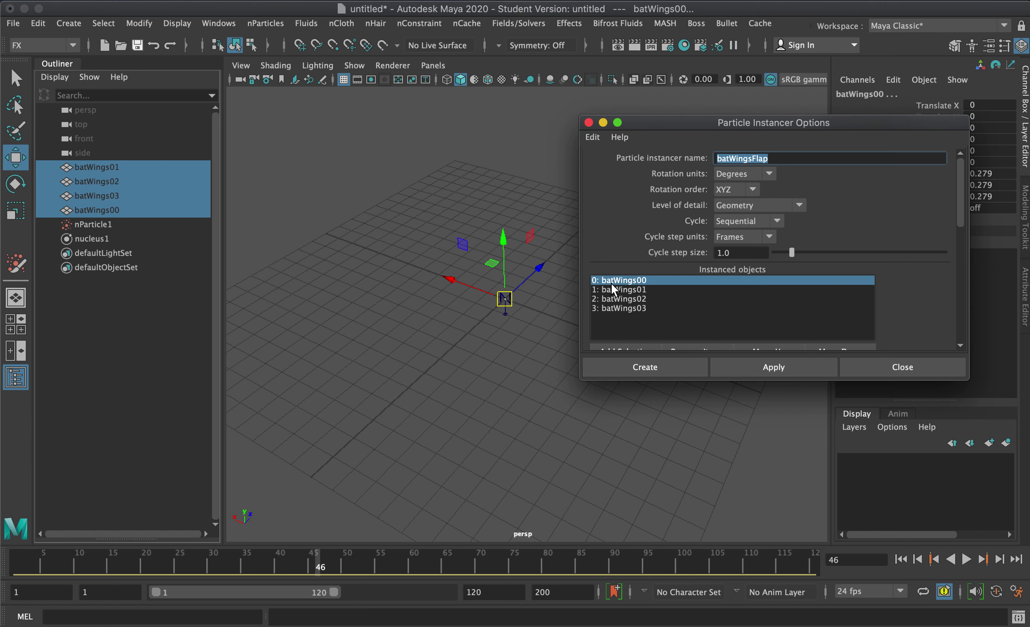
- Create the batWingsFlap instancer on nParticleShape1 and deselect the source meshes
{"action": "scroll", "coordinate": [656, 293], "scroll_direction": "down", "scroll_amount": 3}
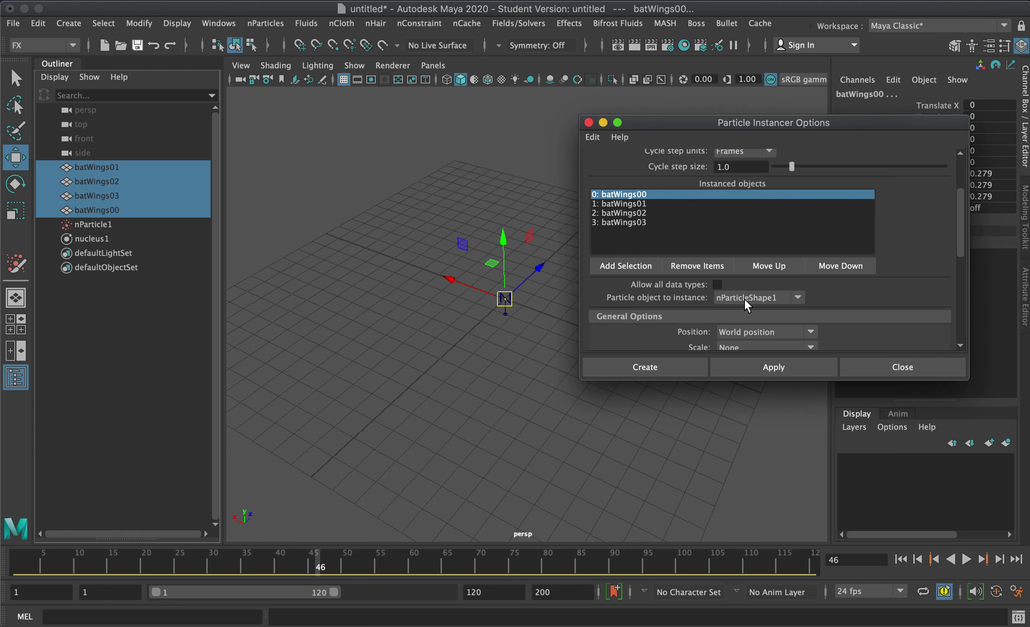
{"action": "left_click", "coordinate": [680, 369]}
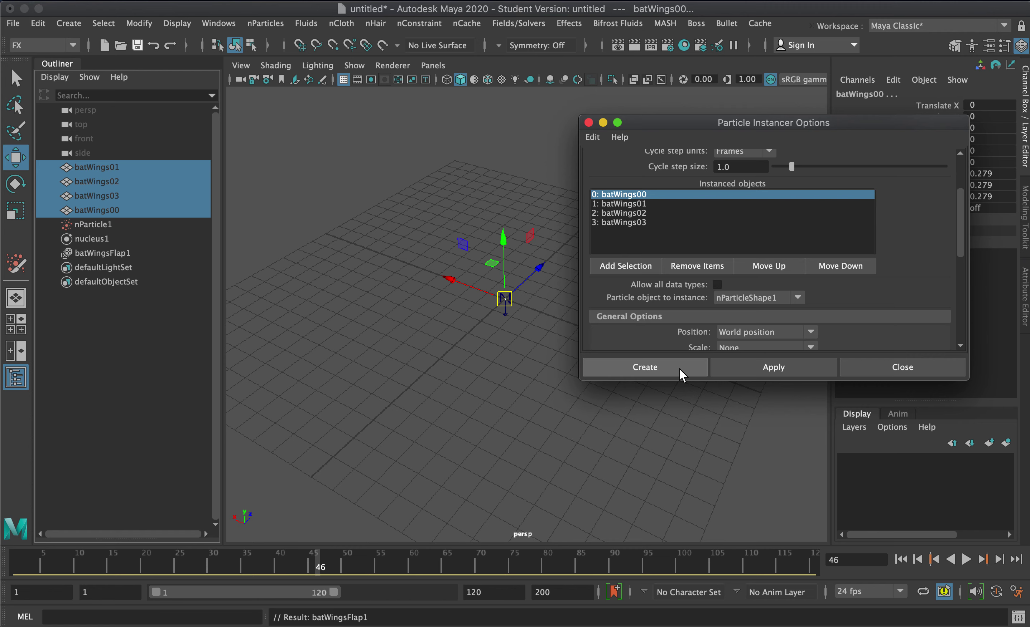
{"action": "left_click_drag", "start_coordinate": [615, 366], "coordinate": [637, 283], "text": "alt"}
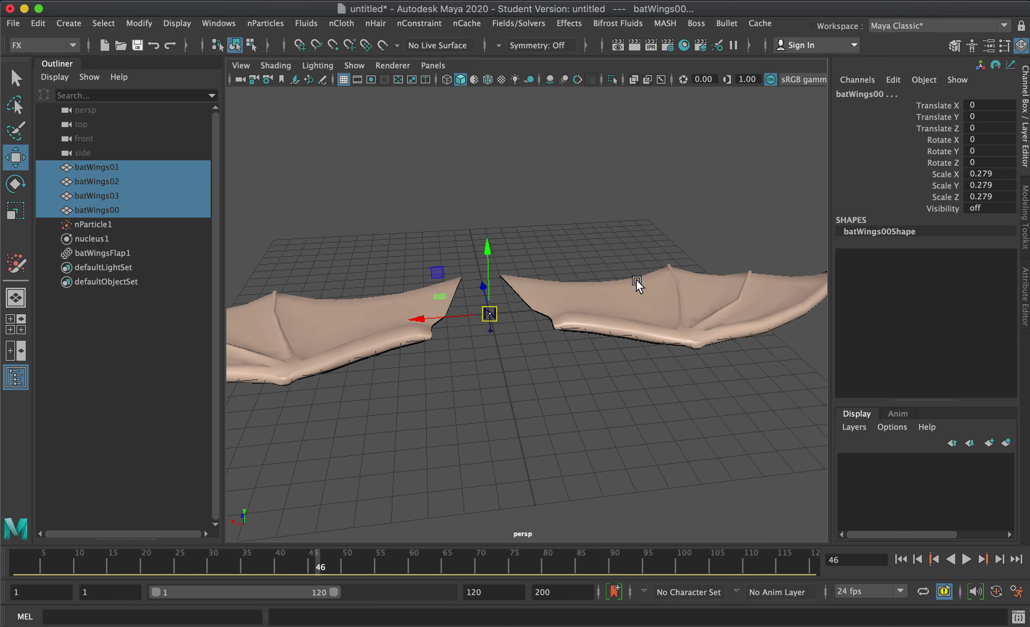
{"action": "left_click", "coordinate": [538, 380]}
{"action": "left_click_drag", "start_coordinate": [538, 380], "coordinate": [479, 274], "text": "alt"}
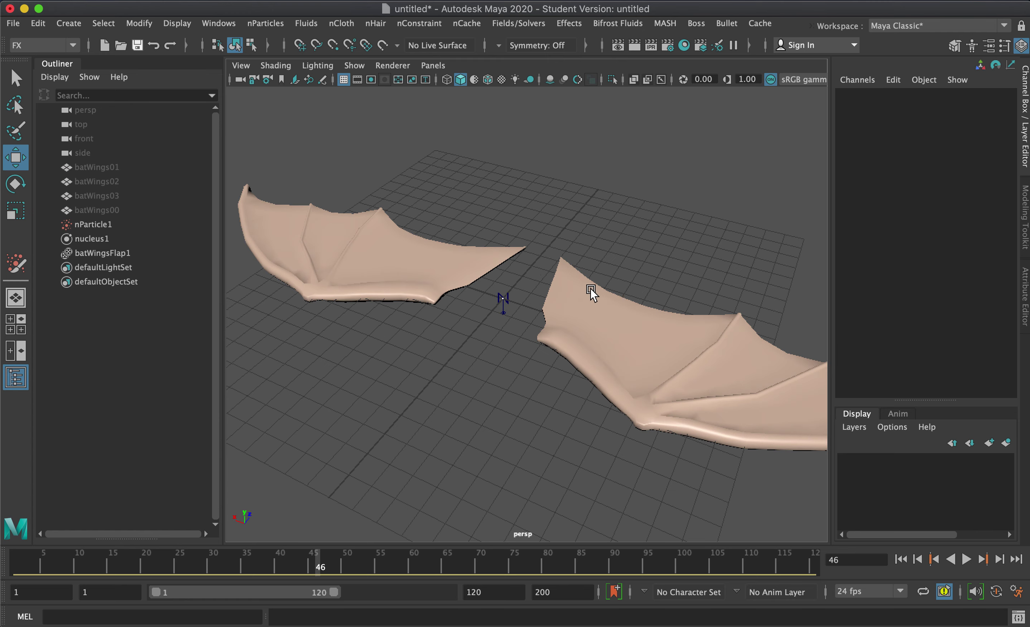
- Play the instanced wing animation to check its motion, stop it and rewind to frame 1
{"action": "left_click", "coordinate": [966, 560]}
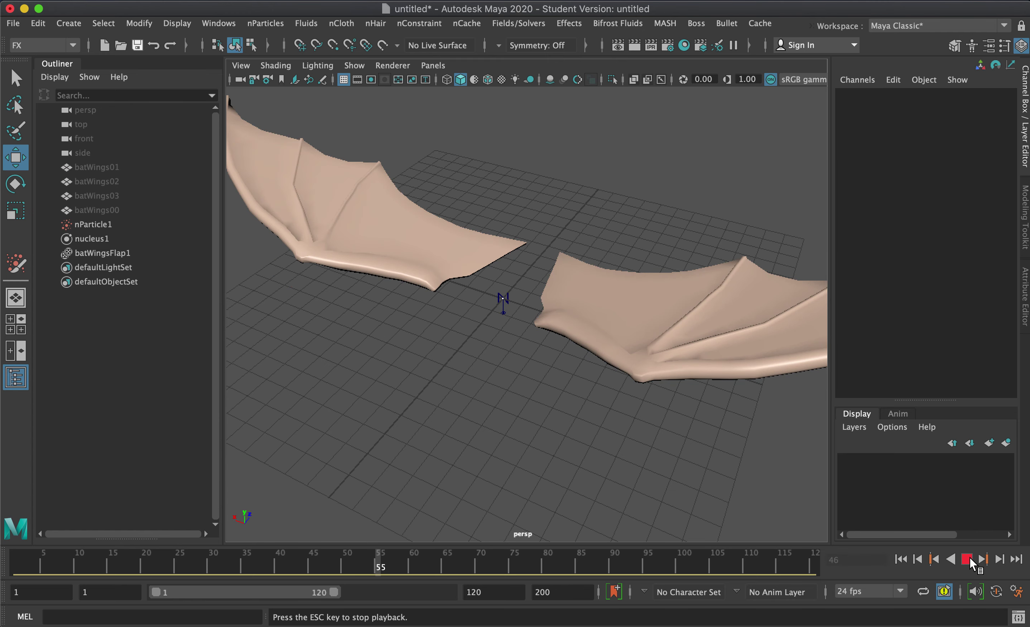
{"action": "left_click_drag", "start_coordinate": [681, 490], "coordinate": [779, 534], "text": "alt"}
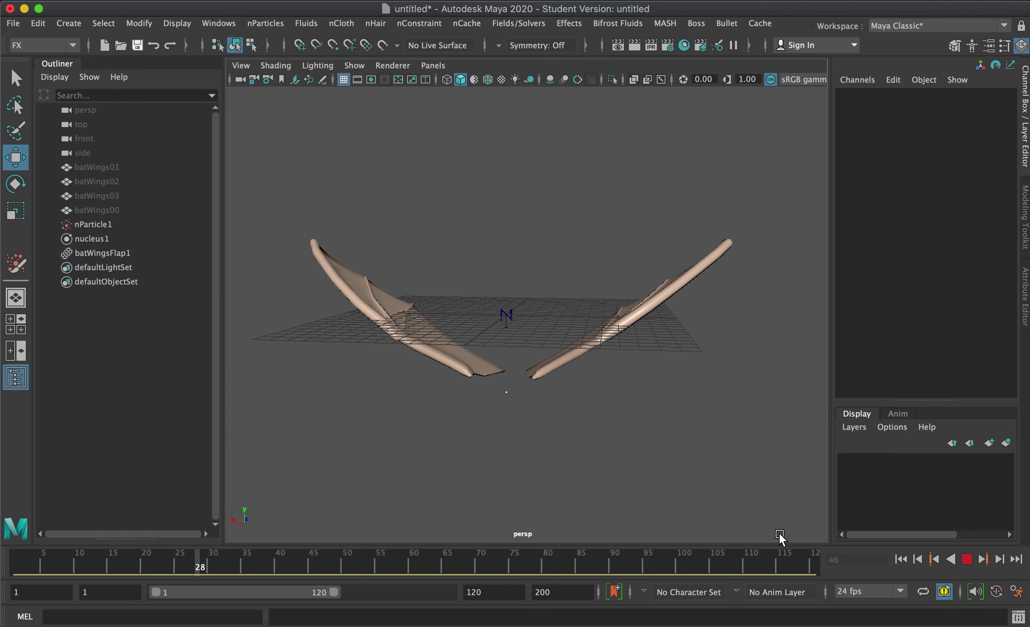
{"action": "left_click", "coordinate": [967, 560]}
{"action": "left_click_drag", "start_coordinate": [699, 475], "coordinate": [538, 504], "text": "alt"}
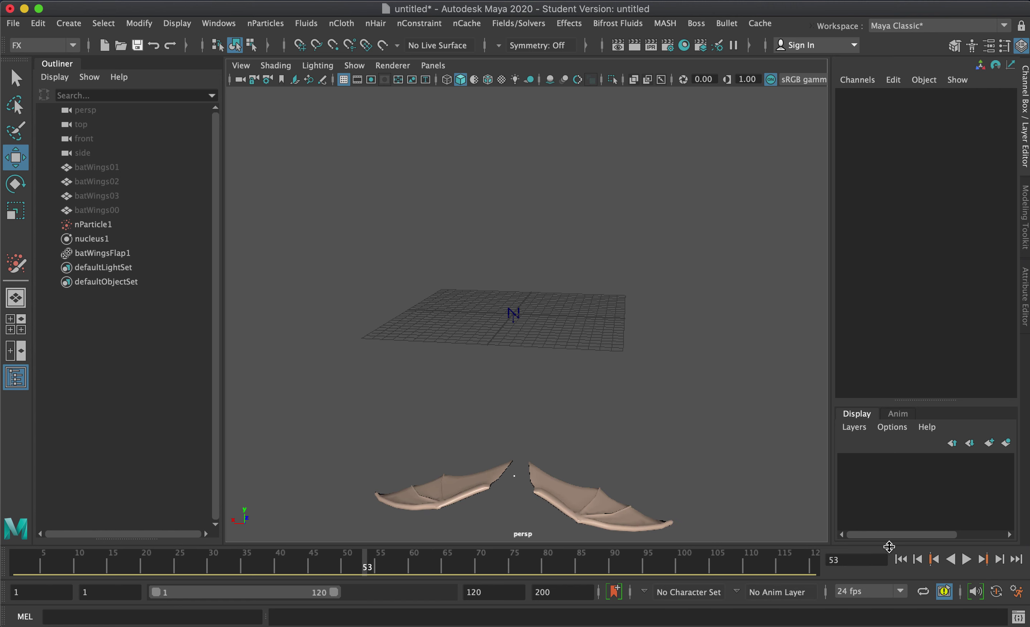
{"action": "left_click", "coordinate": [899, 559]}
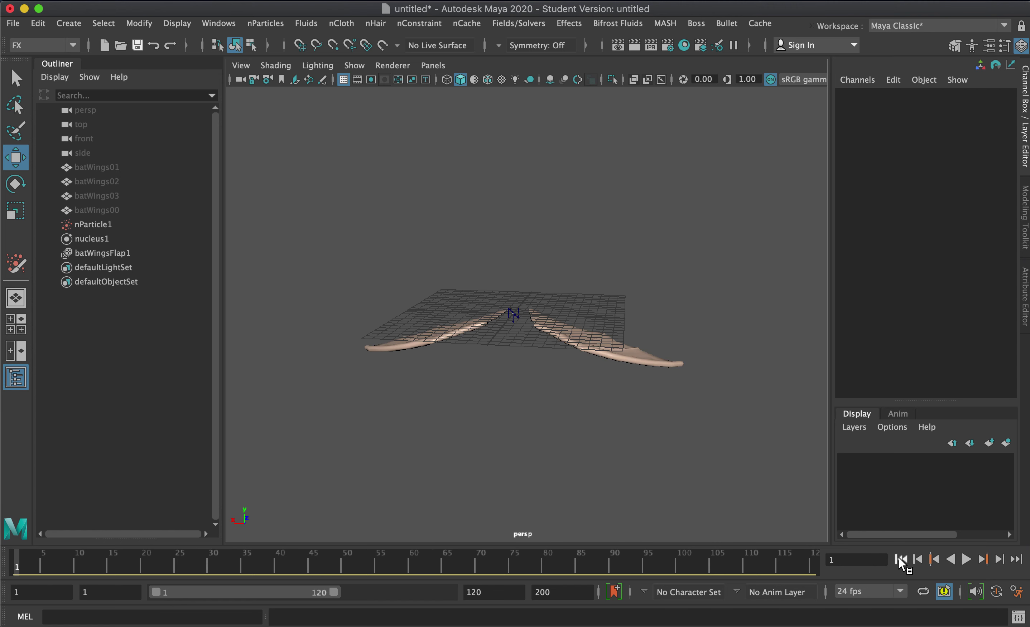
{"action": "left_click_drag", "start_coordinate": [733, 424], "coordinate": [605, 410], "text": "alt"}
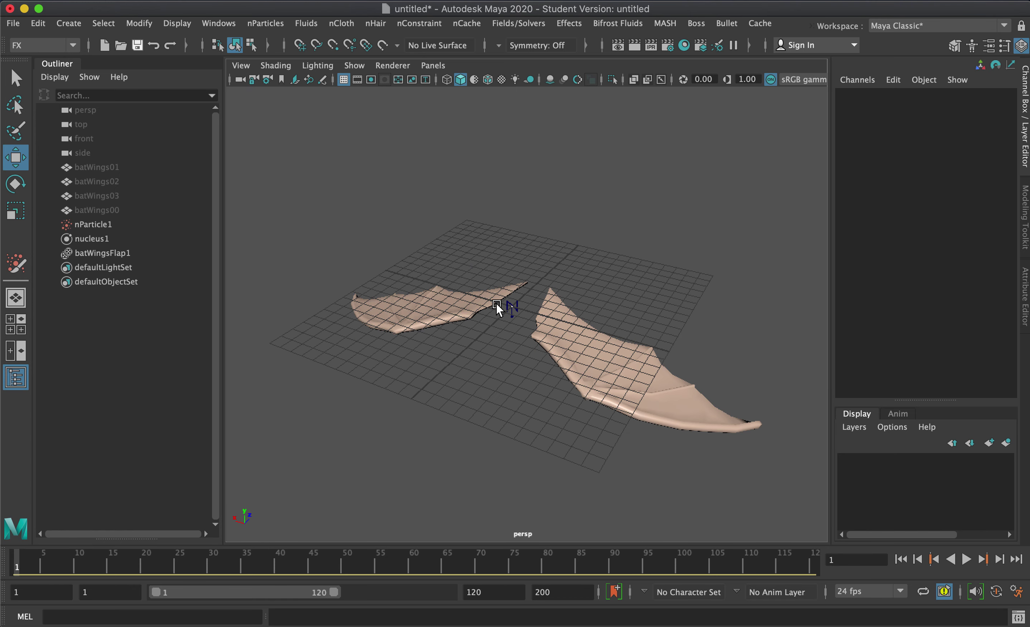
- Enable Ignore Solver Gravity in the Dynamic Properties of nParticle1
{"action": "left_click", "coordinate": [90, 225]}
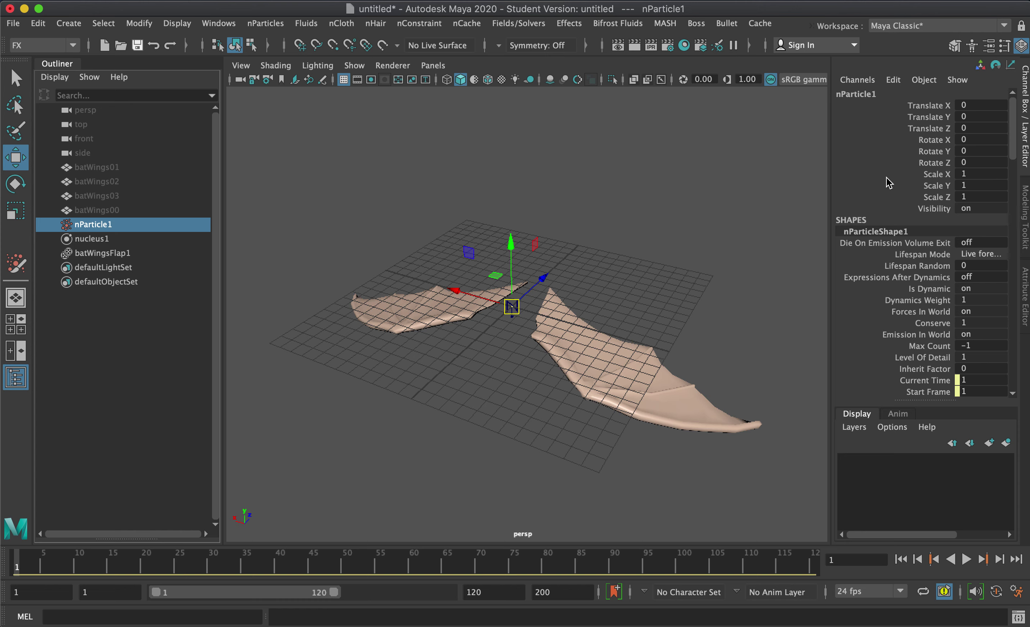
{"action": "left_click", "coordinate": [1026, 296]}
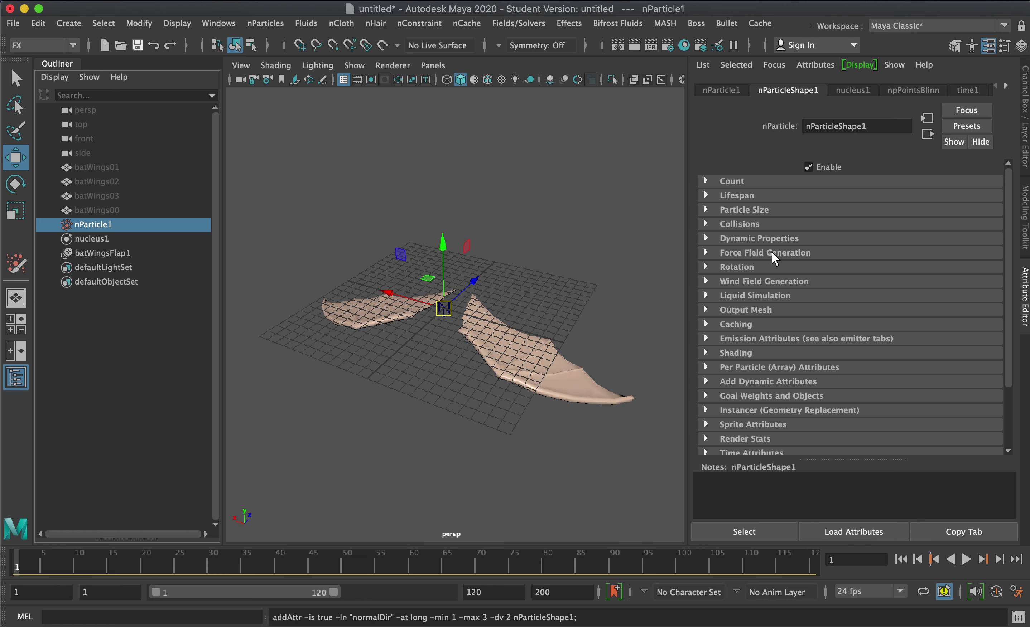
{"action": "left_click", "coordinate": [754, 240]}
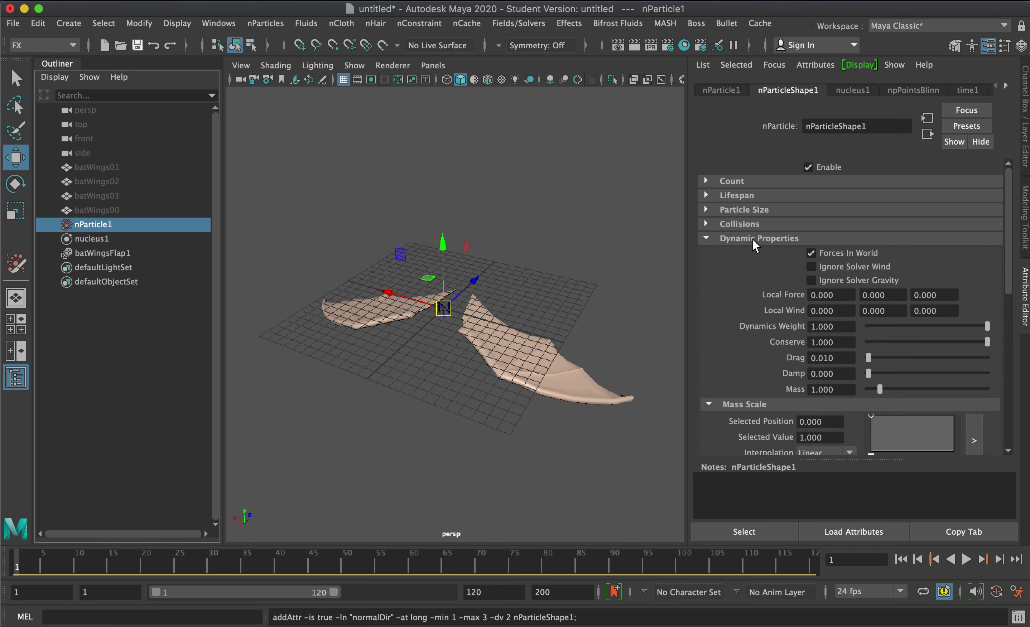
{"action": "left_click", "coordinate": [832, 279]}
- Play the simulation from a front view to check the wings with solver gravity ignored, and stop it
{"action": "left_click", "coordinate": [966, 560]}
{"action": "left_click_drag", "start_coordinate": [567, 423], "coordinate": [540, 409], "text": "alt"}
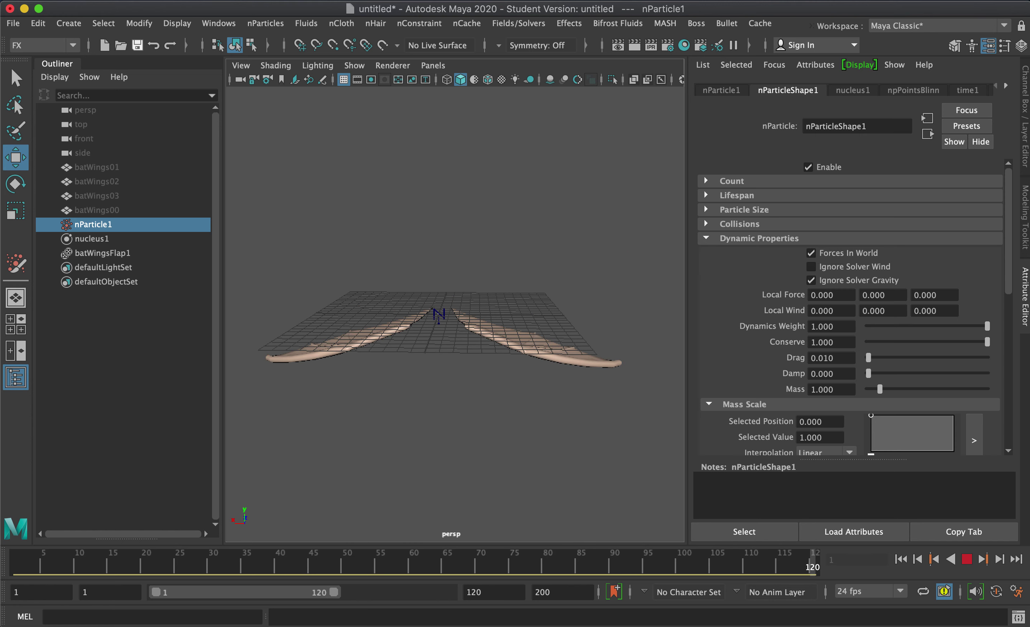
{"action": "left_click", "coordinate": [967, 560]}
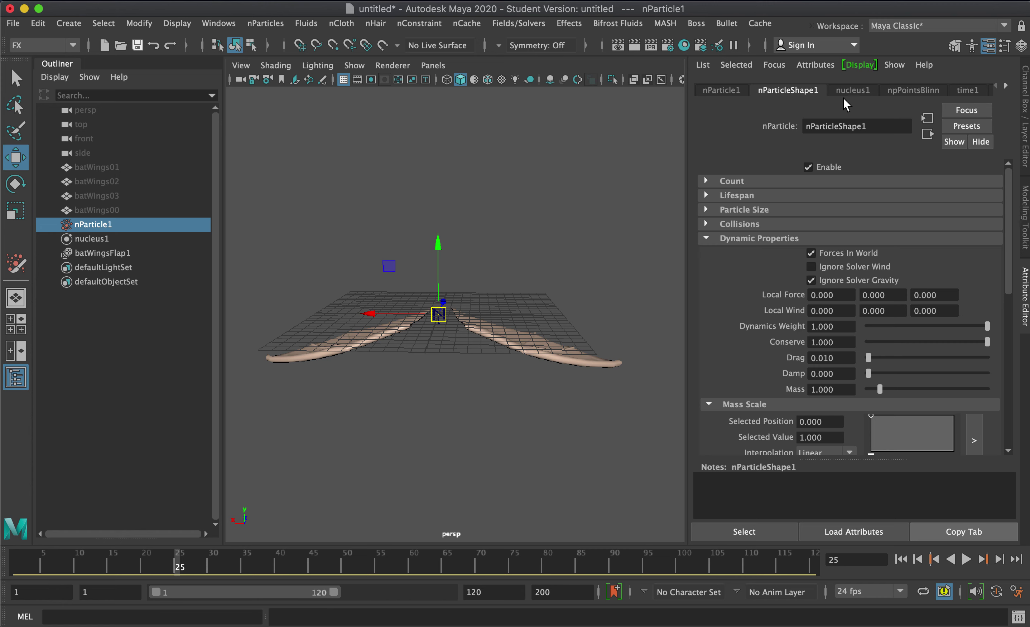
- Try Seconds as the Cycle Step Unit of batWingsFlap1 with a playback, and return it to Frames
{"action": "left_click", "coordinate": [1003, 86]}
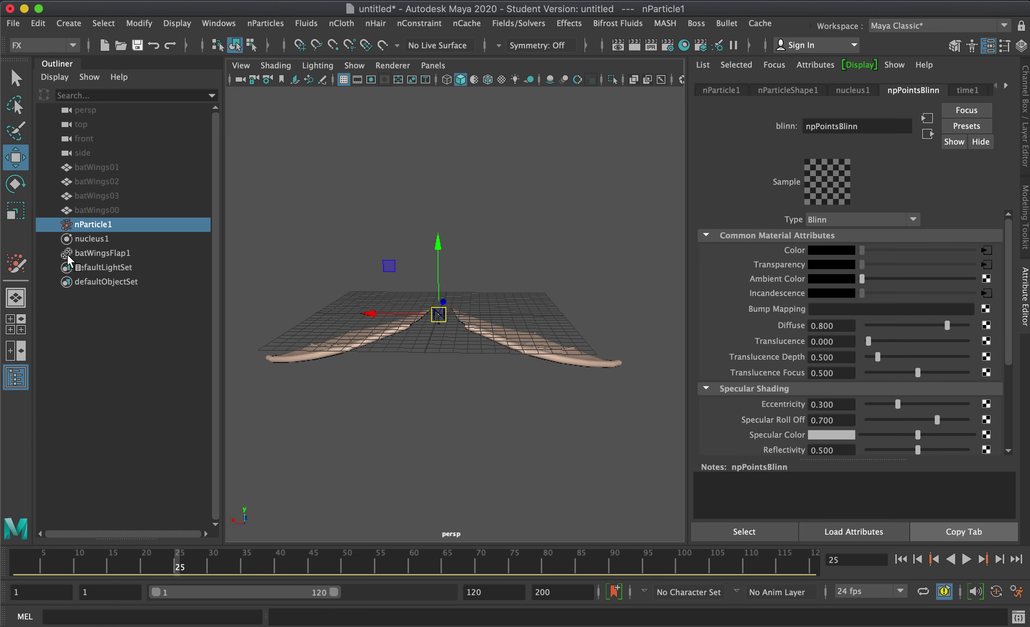
{"action": "left_click", "coordinate": [86, 253]}
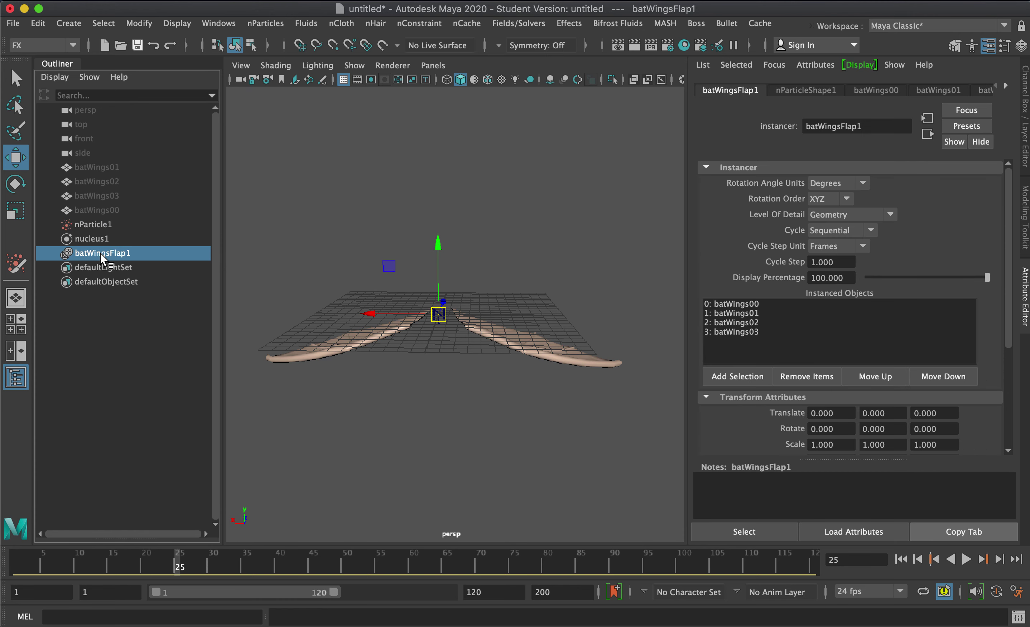
{"action": "left_click", "coordinate": [840, 247]}
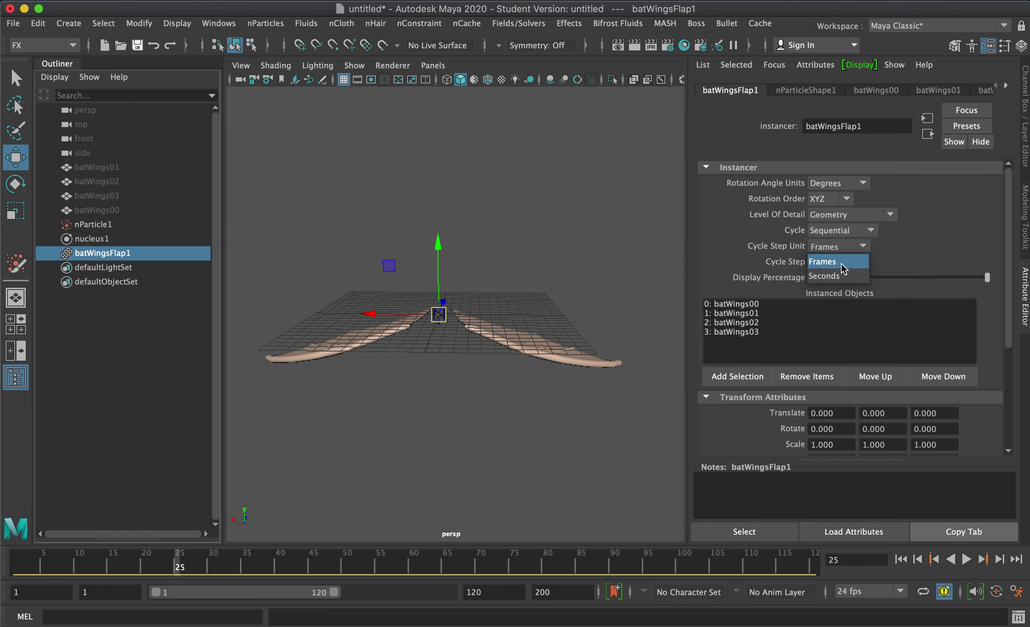
{"action": "left_click", "coordinate": [838, 275]}
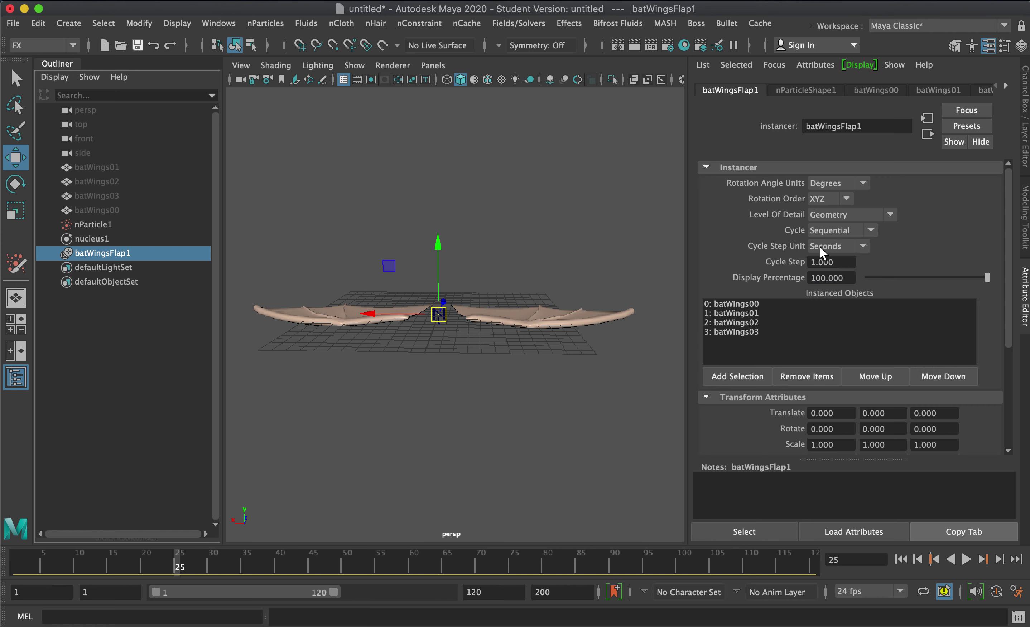
{"action": "left_click", "coordinate": [967, 559]}
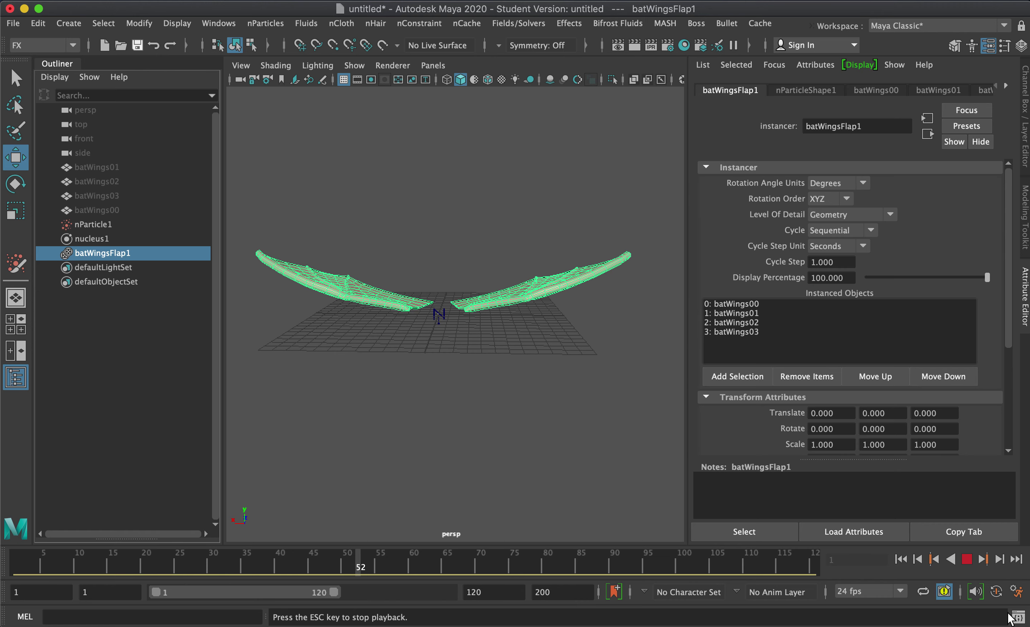
{"action": "left_click", "coordinate": [966, 559]}
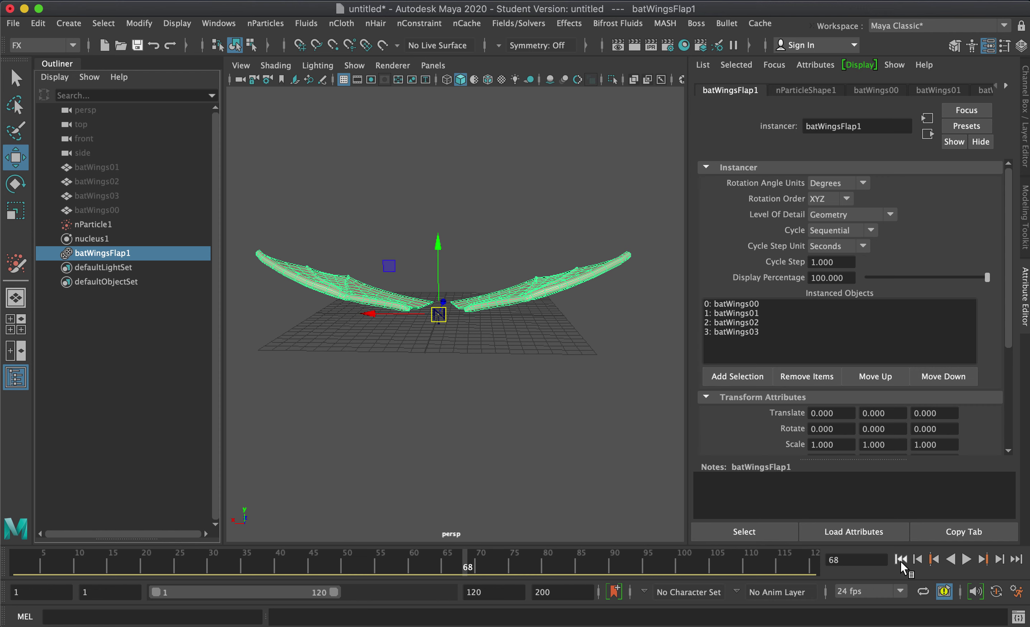
{"action": "left_click", "coordinate": [841, 244]}
{"action": "left_click", "coordinate": [838, 264]}
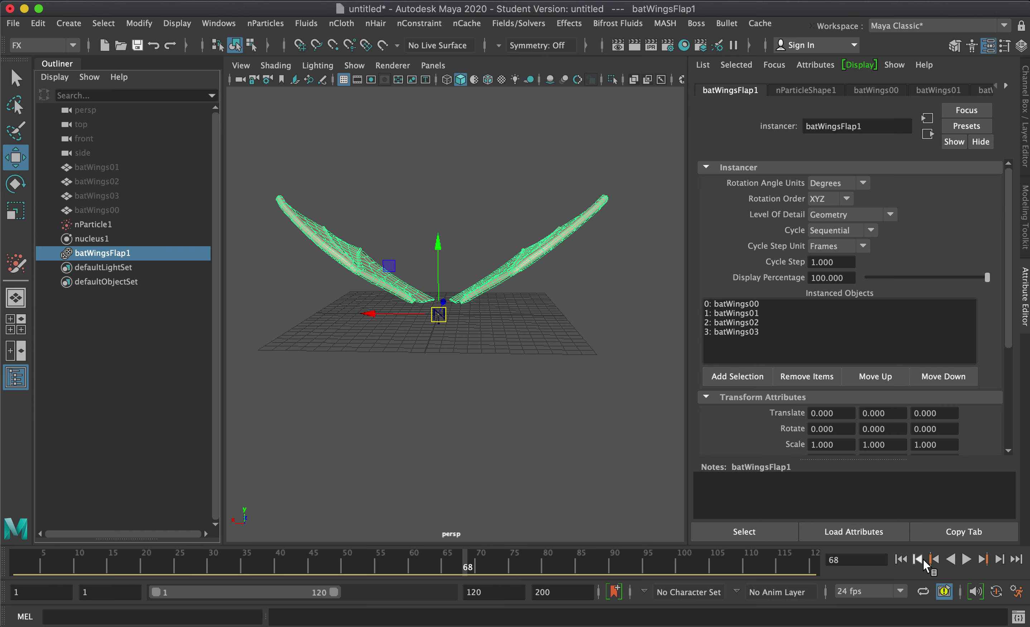
- Replay the flapping animation from the first frame, check it from an angle, and select nParticle1 in the scene
{"action": "left_click", "coordinate": [904, 559]}
{"action": "left_click", "coordinate": [966, 557]}
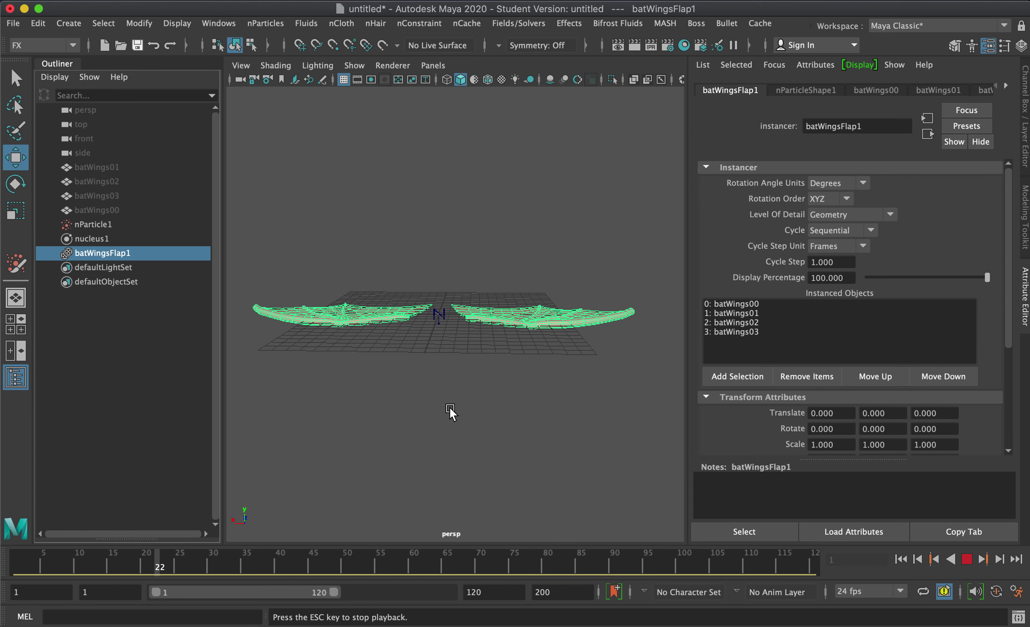
{"action": "left_click_drag", "start_coordinate": [524, 432], "coordinate": [424, 442], "text": "alt"}
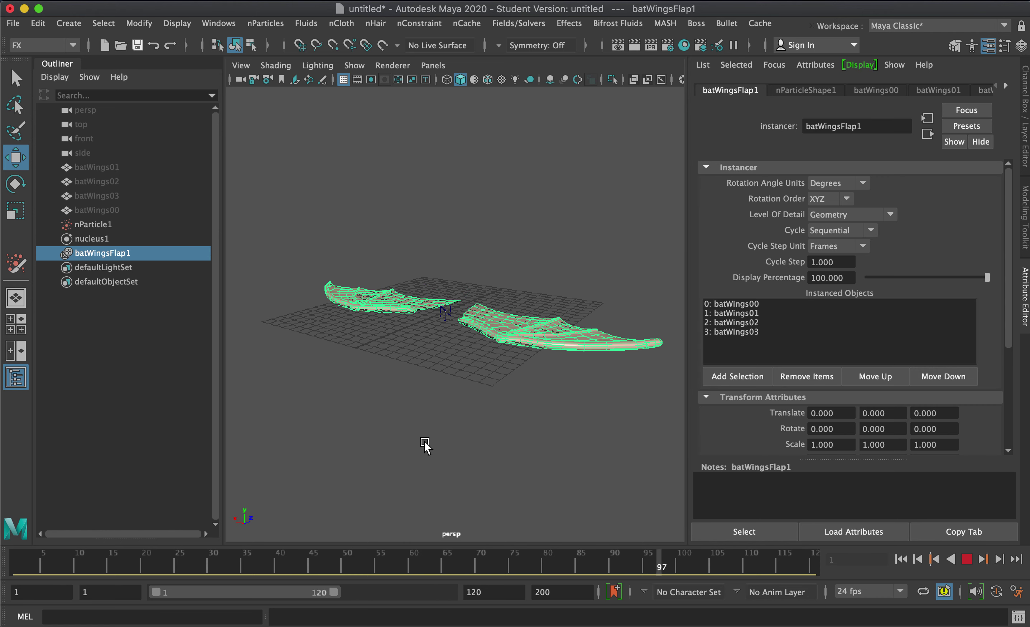
{"action": "left_click", "coordinate": [474, 326]}
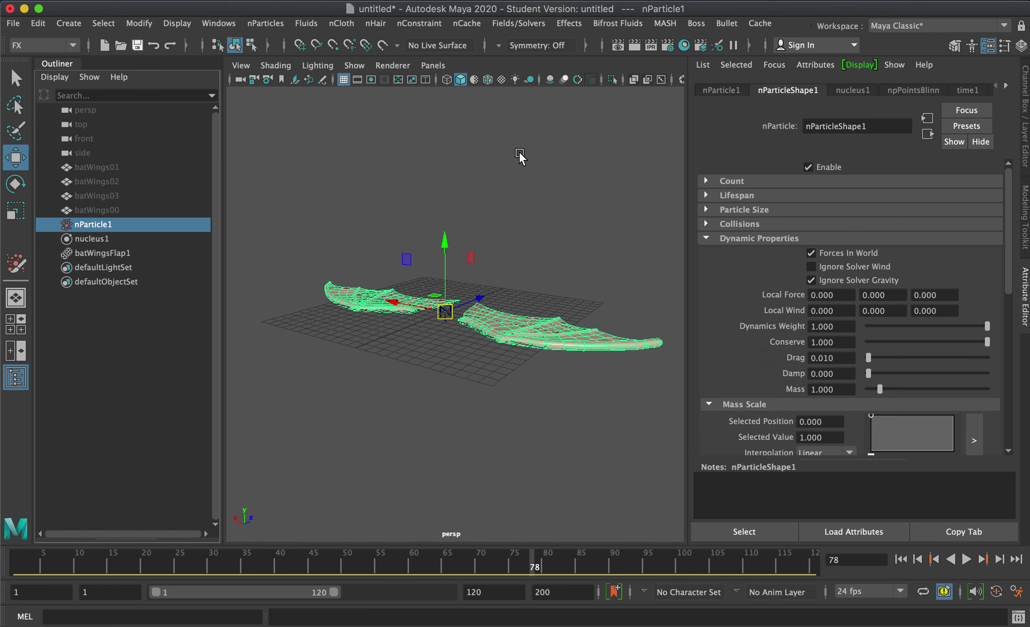